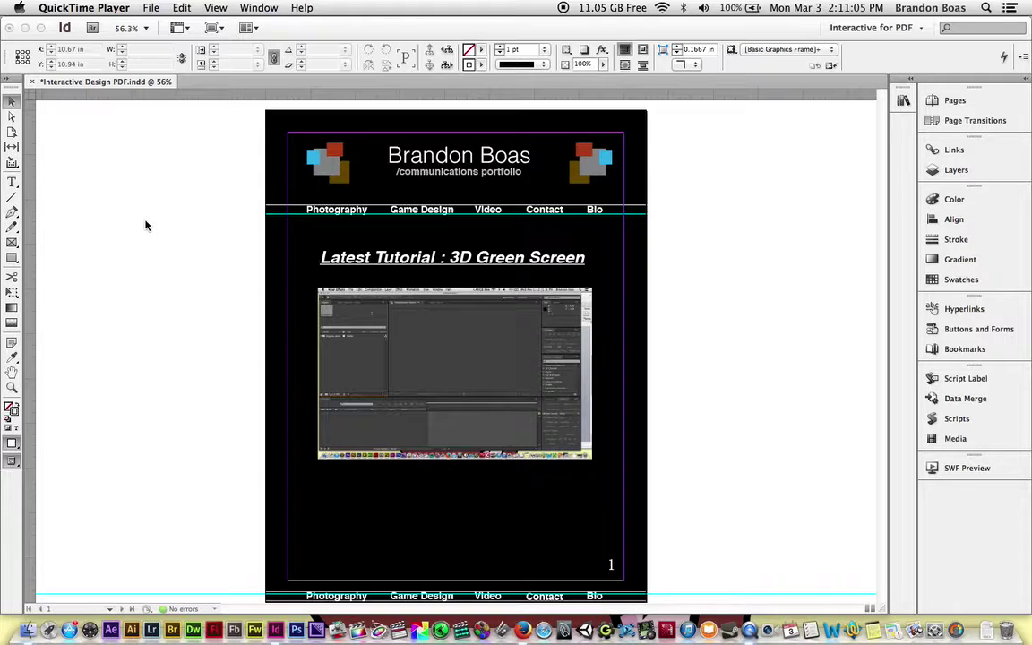
Export all pages of the InDesign document to the Desktop as an interactive PDF named Test, accepting the clipping and color conversion adjustments.
left_click(146, 225)
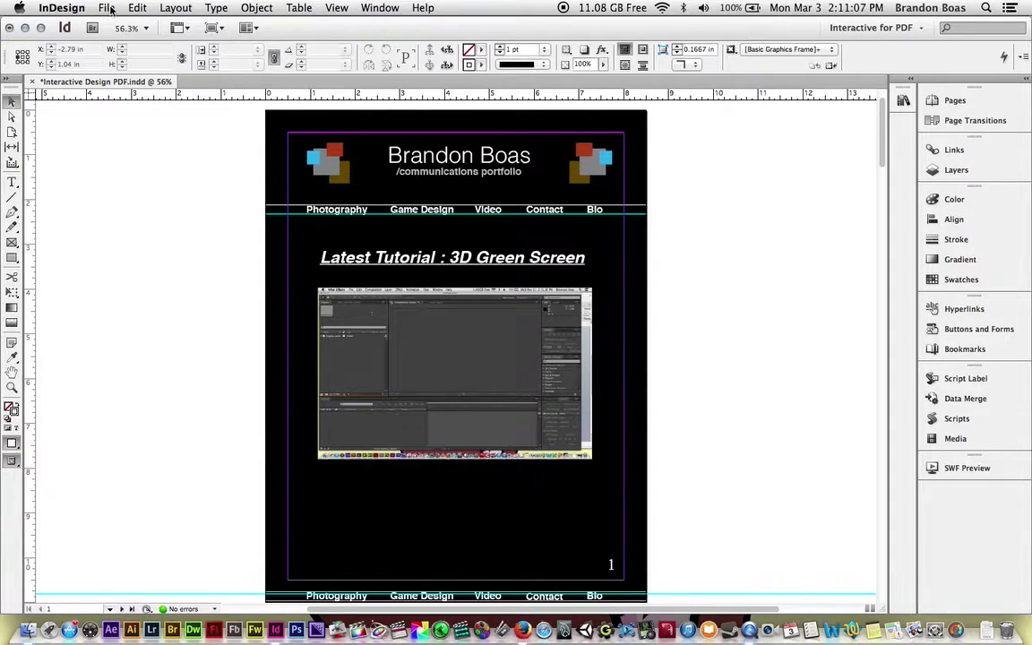
left_click(107, 8)
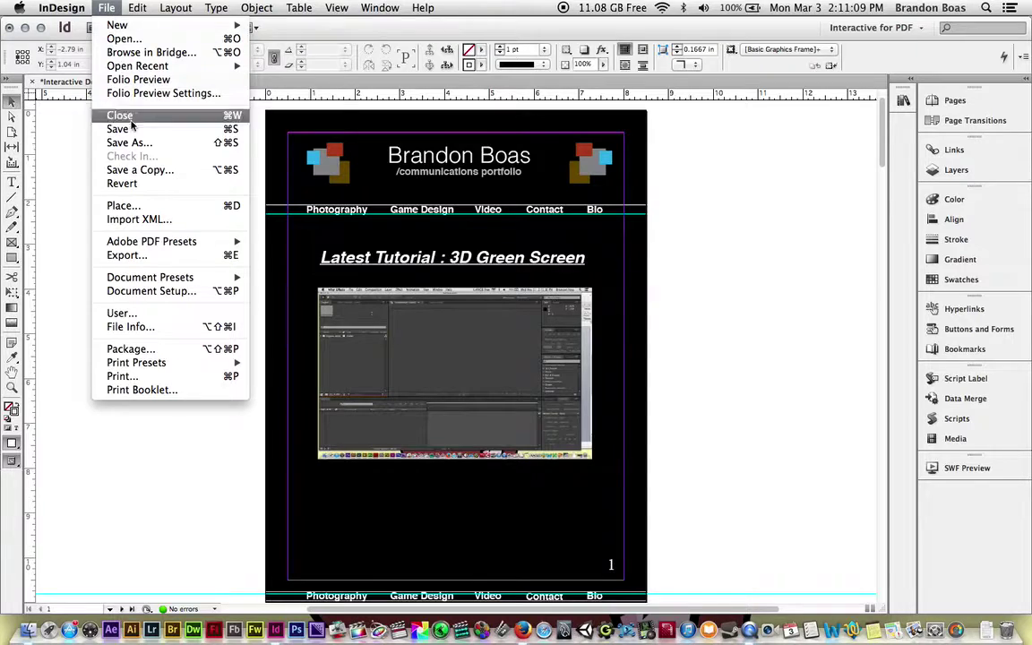
left_click(126, 255)
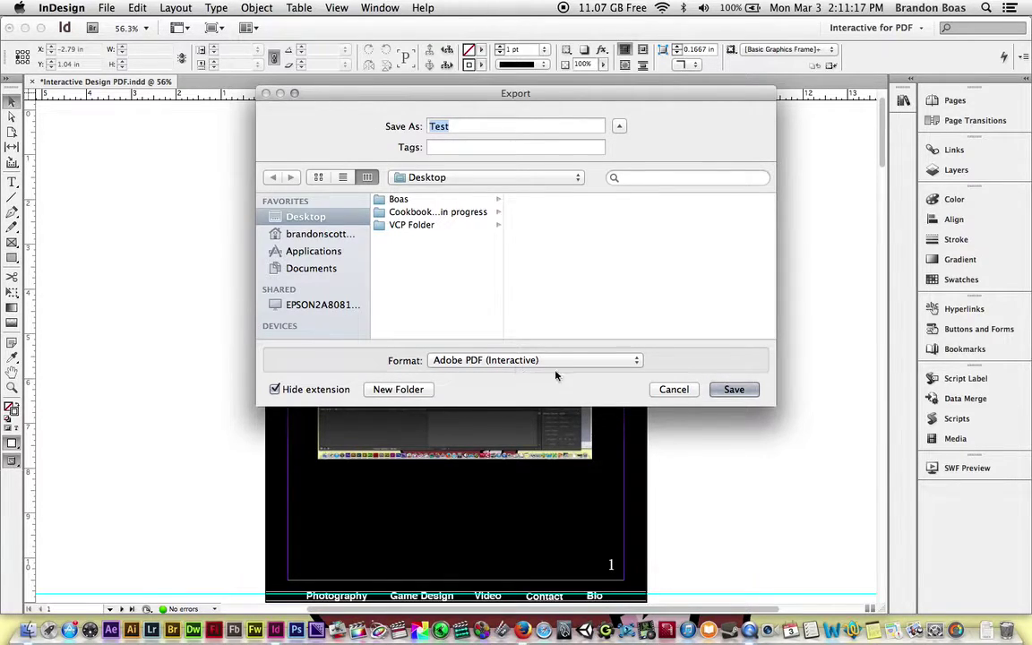
left_click(735, 389)
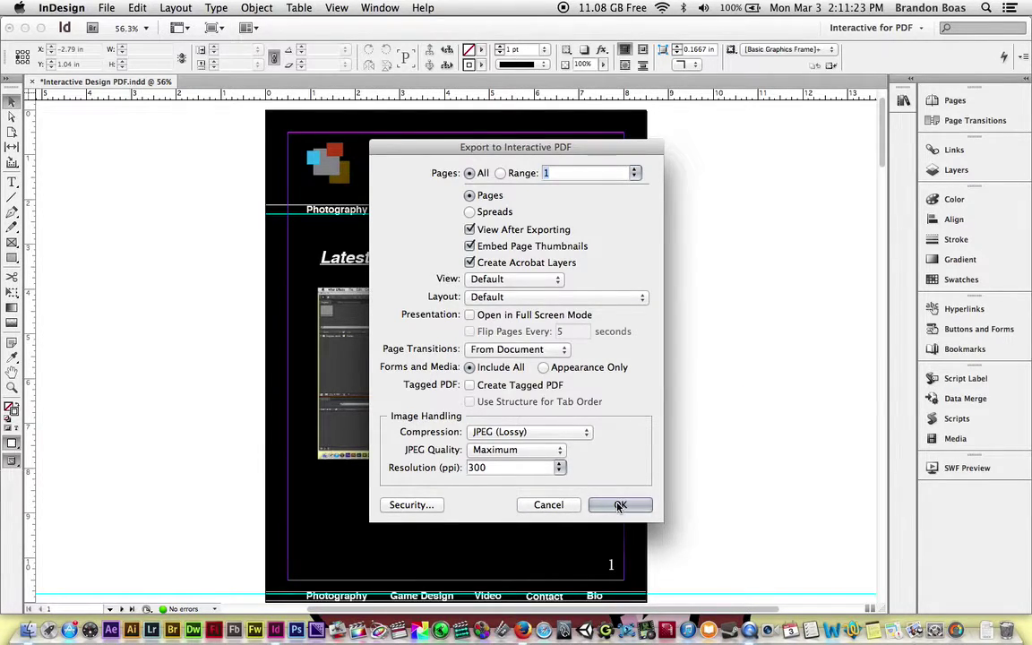
left_click(620, 505)
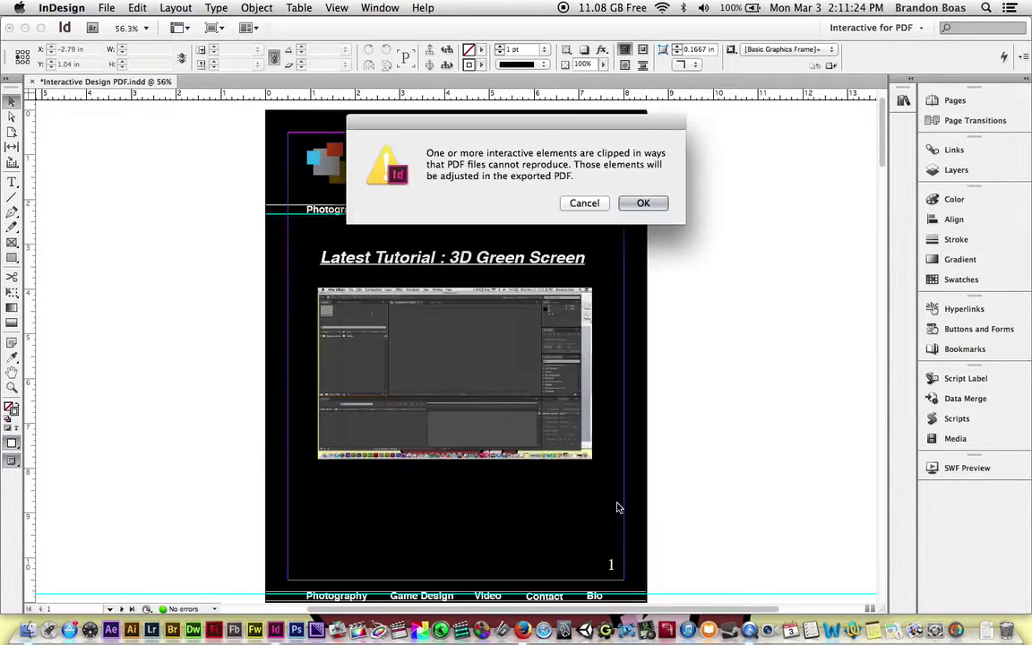
left_click(643, 204)
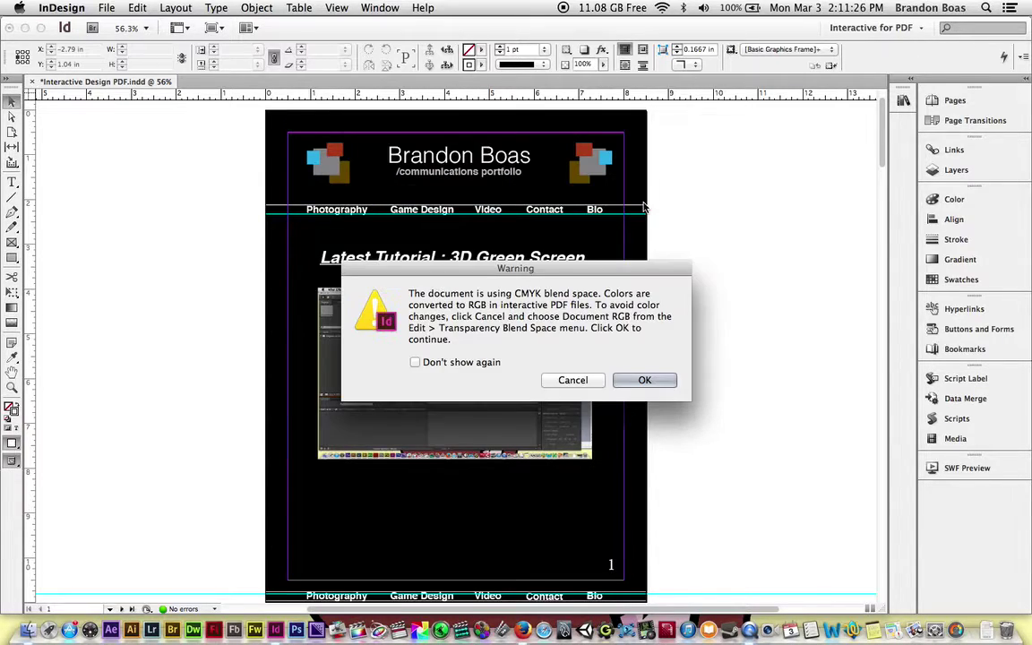
left_click(637, 381)
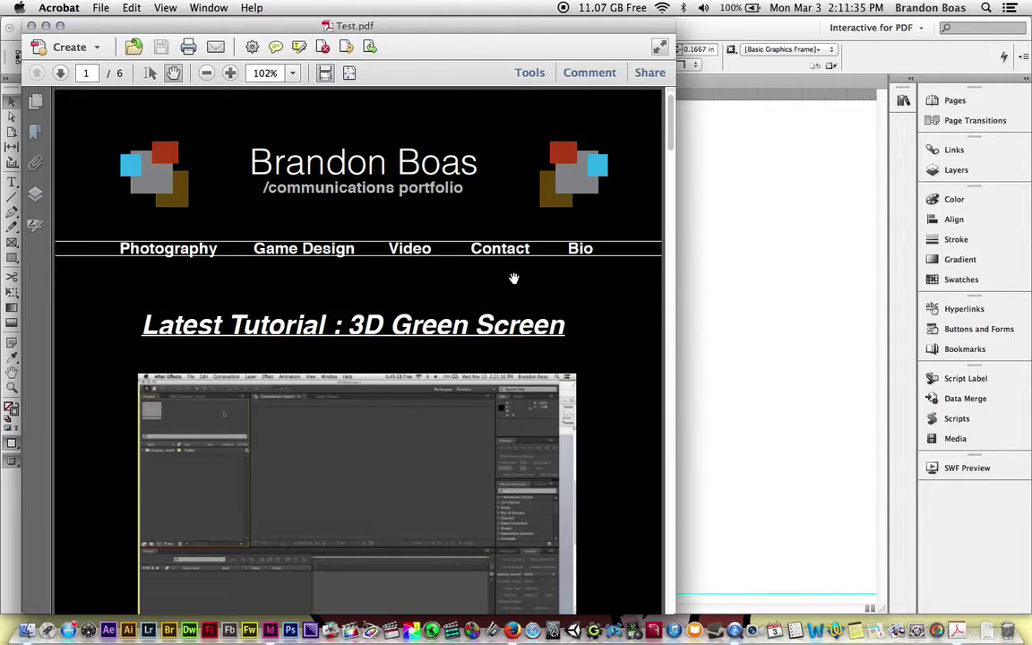
Create a PDF form from the current document, Test.pdf, and enter form editing.
left_click(206, 75)
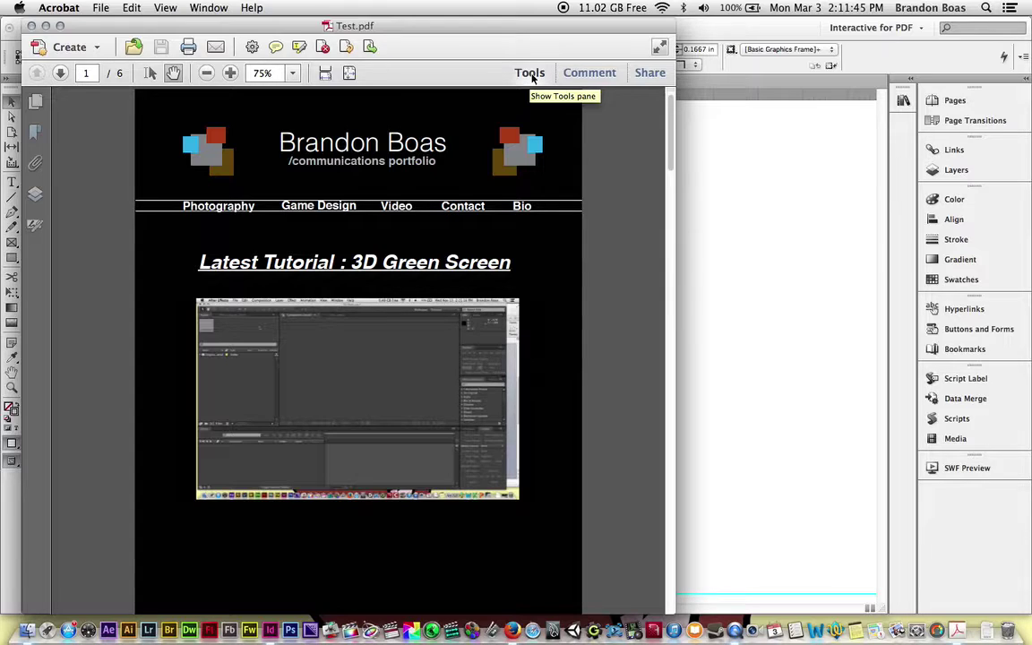
left_click(529, 73)
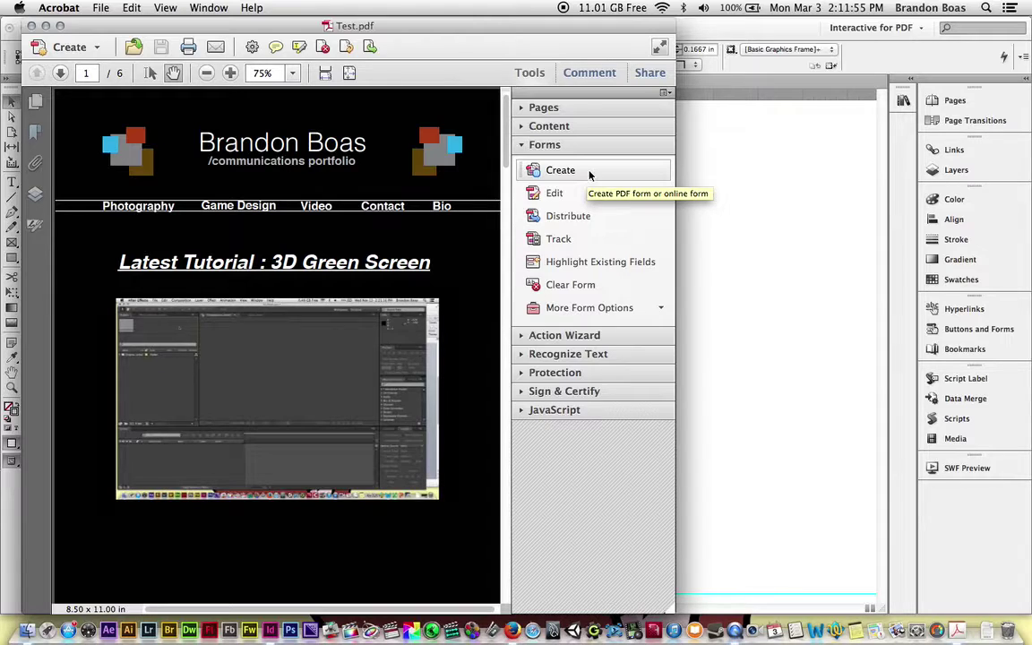
left_click(589, 172)
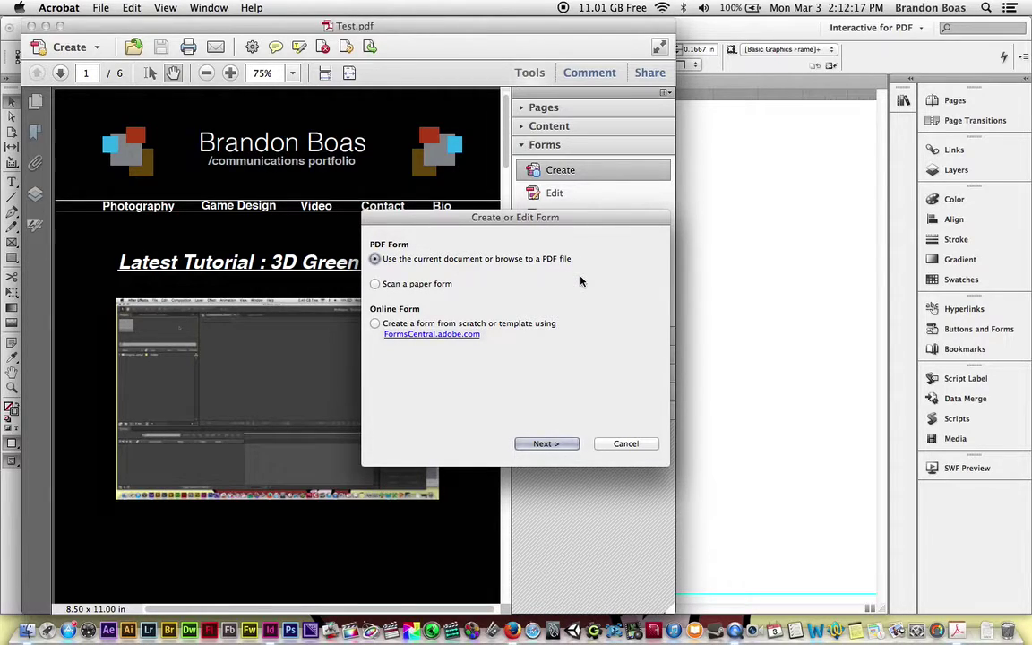
left_click(545, 444)
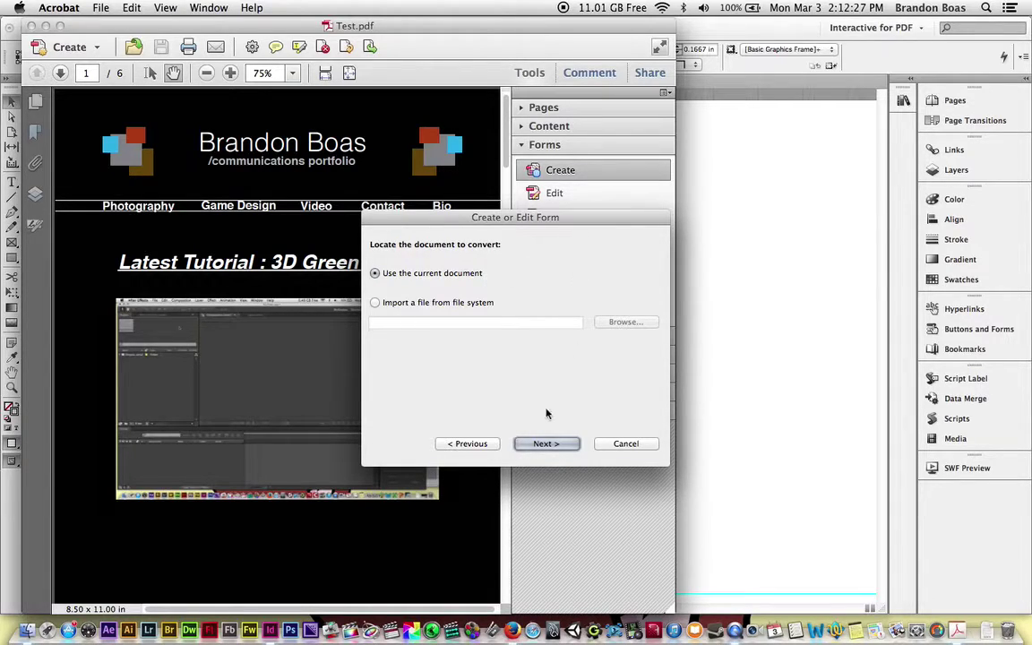
left_click(544, 444)
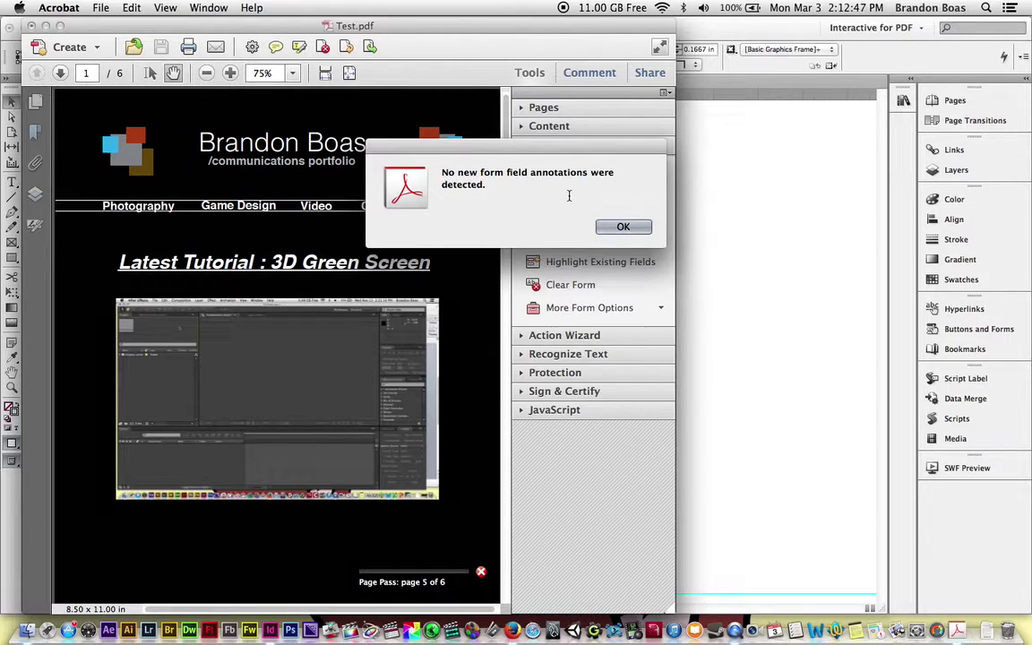
left_click(620, 228)
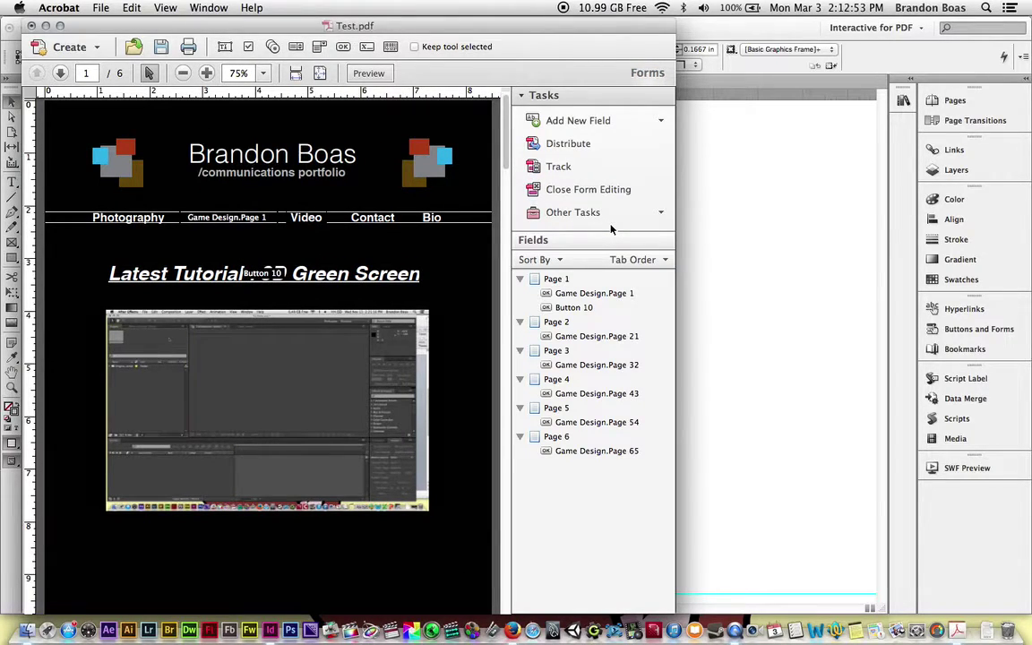
Add a text field about 2.3 inches wide below the tutorial image on page 1 and name it Search Term.
left_click(662, 122)
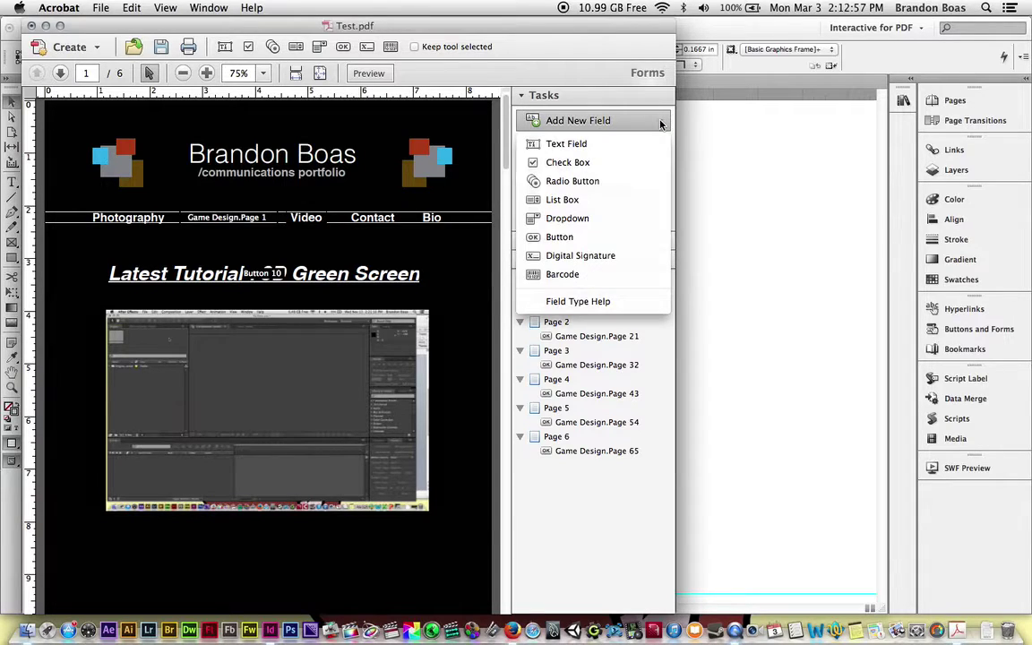
left_click(574, 145)
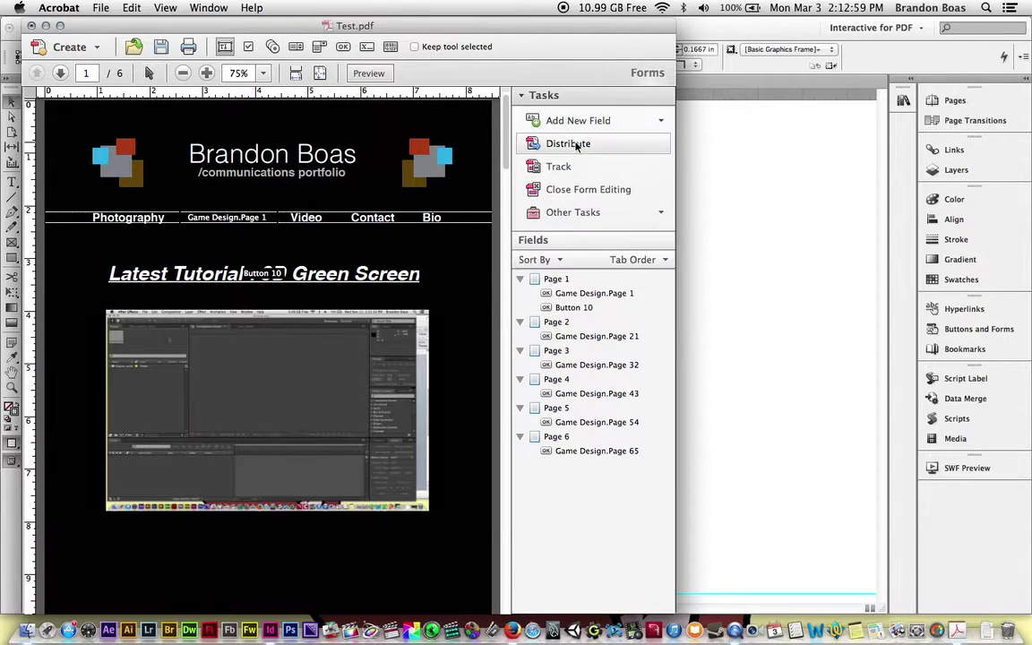
scroll(450, 509, "down", 5)
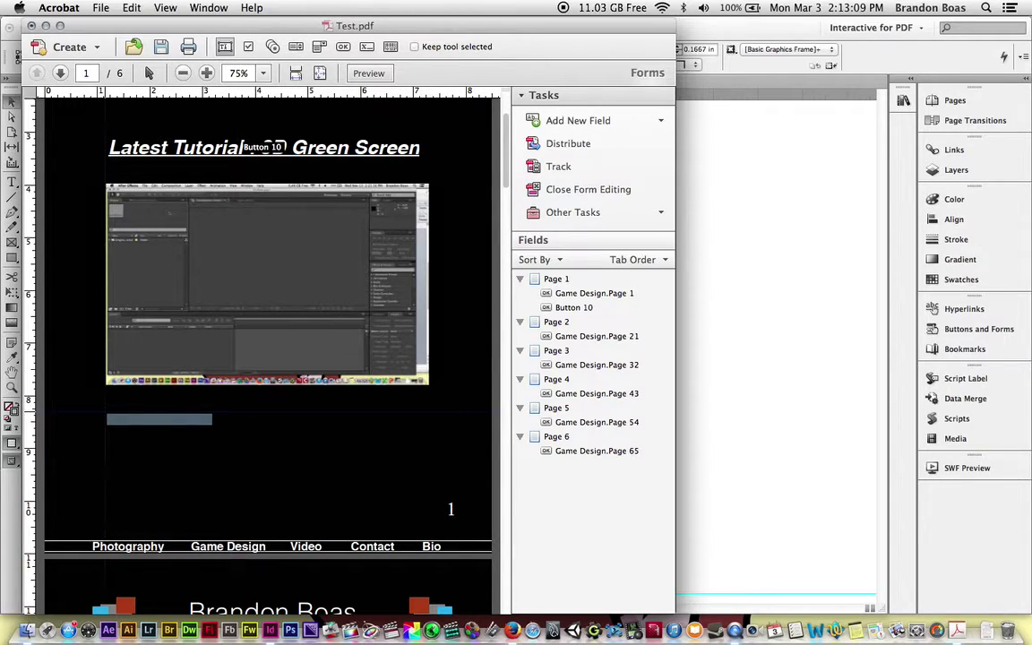
left_click_drag(105, 414, 230, 450)
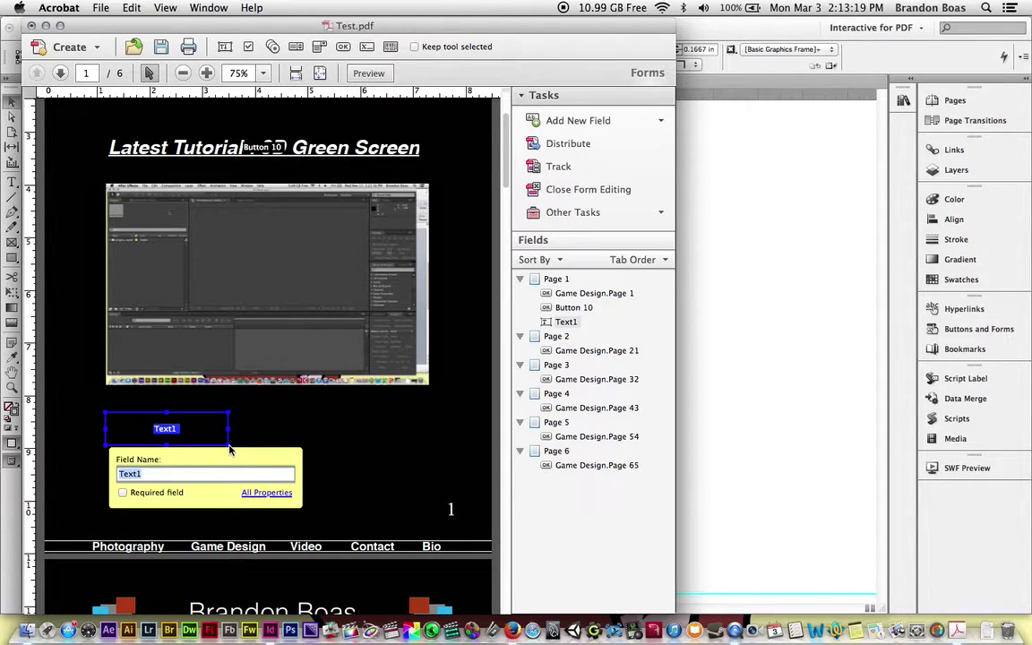
type("Search Term")
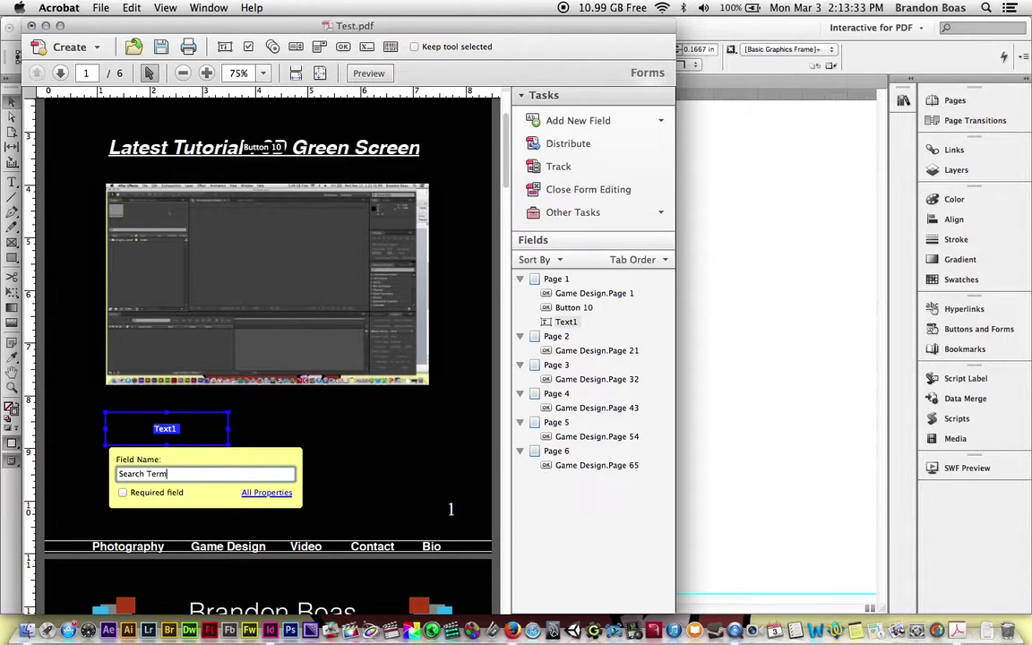
Give the Search Term field a white fill and a font size of 18, and close form editing.
left_click(266, 492)
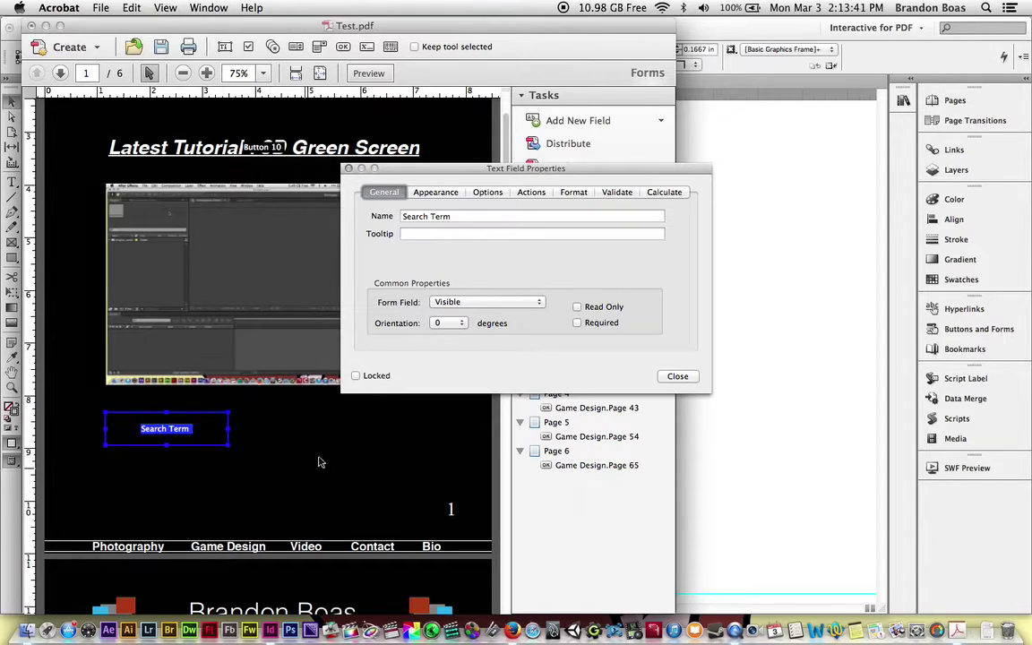
left_click(435, 193)
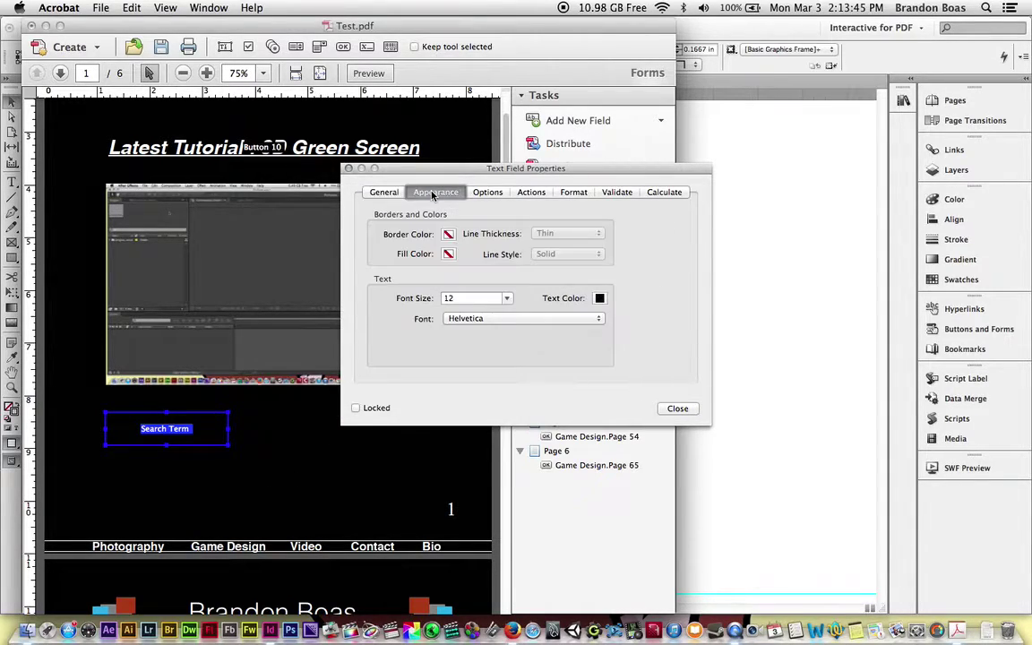
left_click(449, 253)
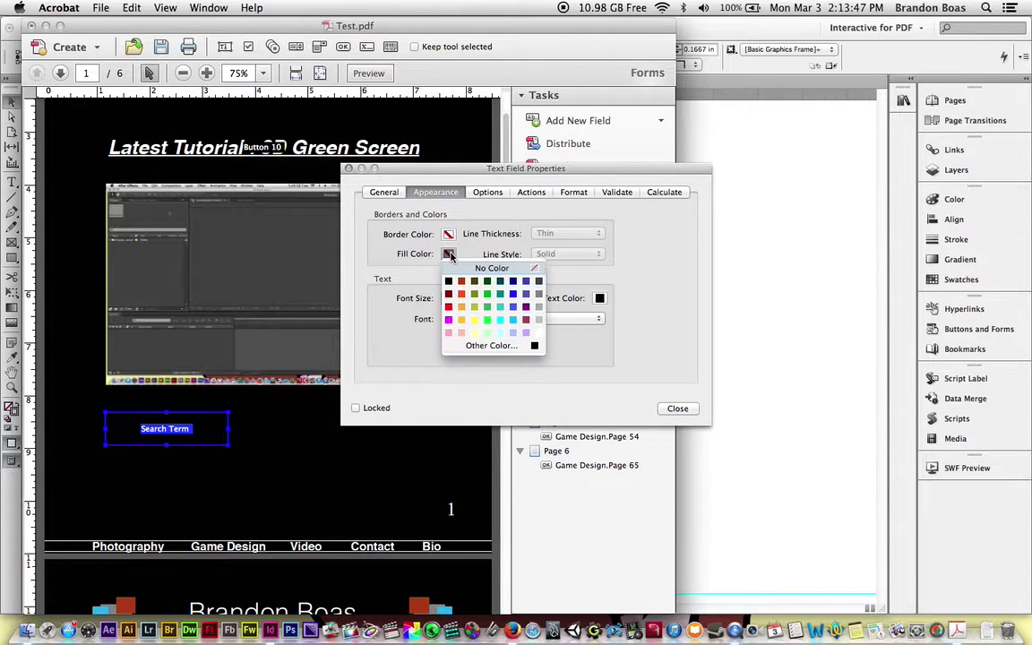
left_click(536, 339)
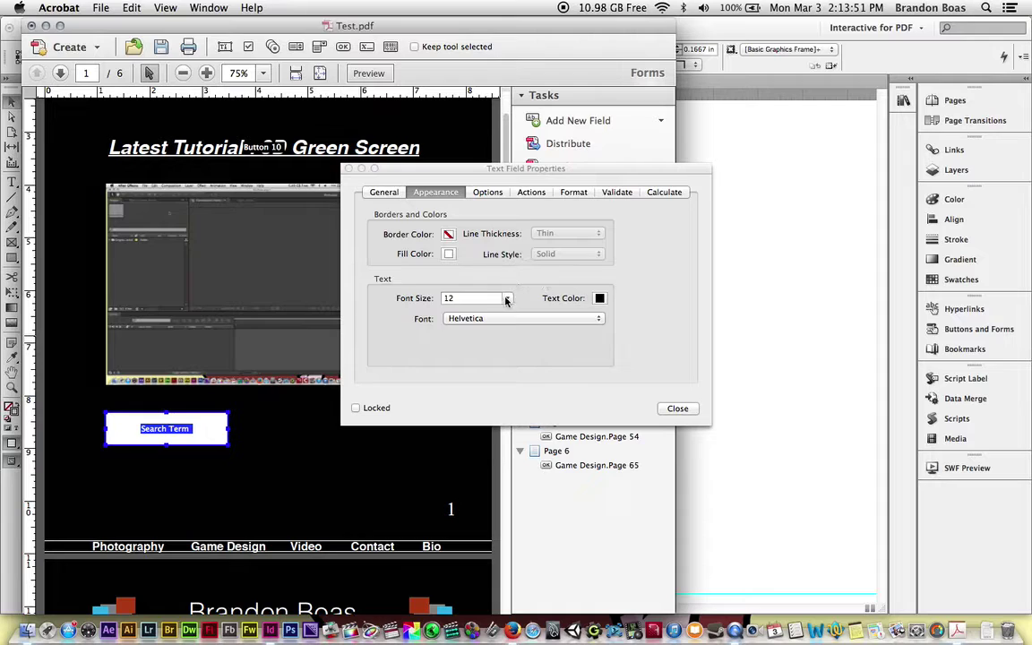
left_click(507, 298)
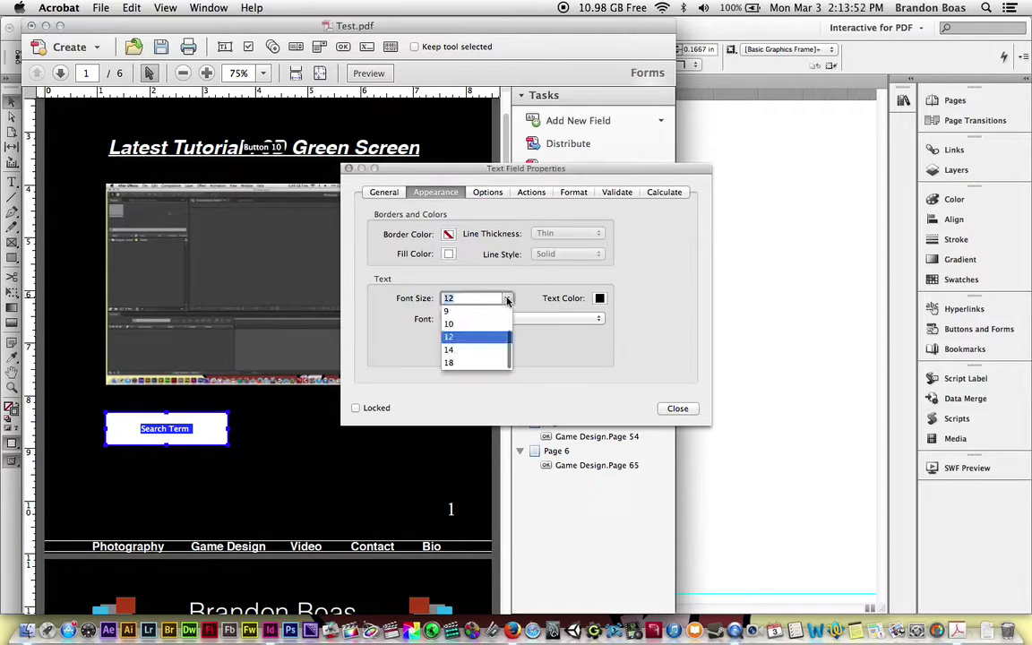
left_click(455, 363)
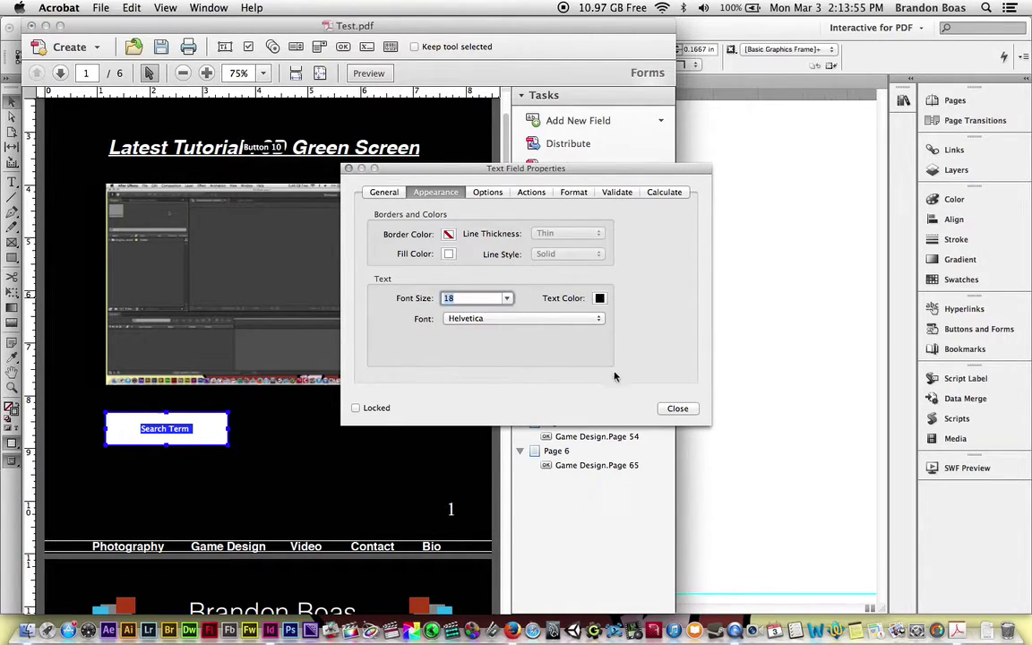
left_click(677, 408)
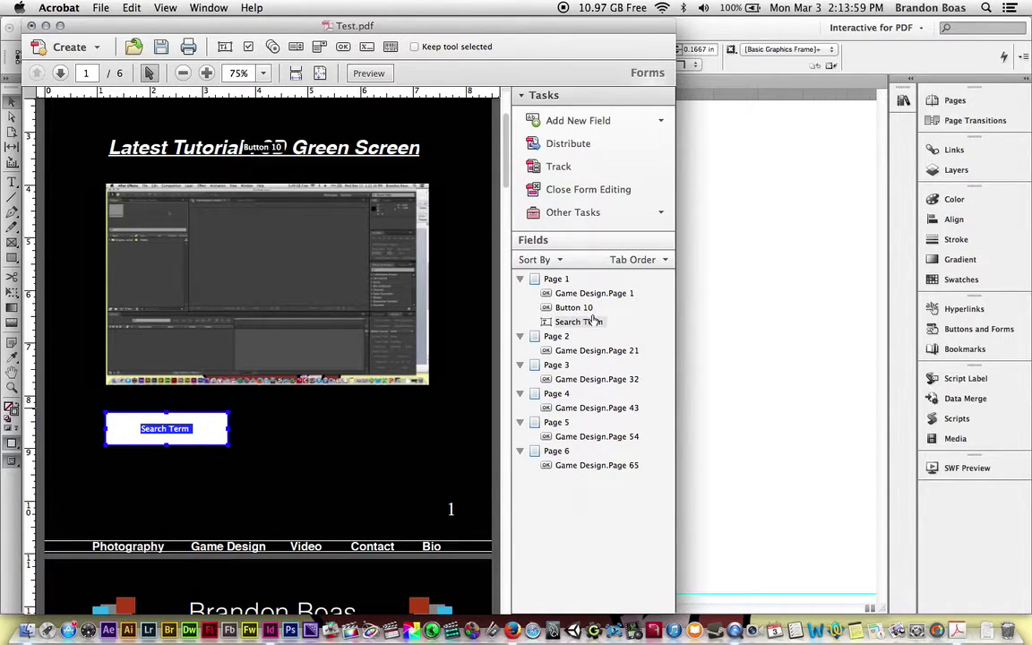
left_click(566, 188)
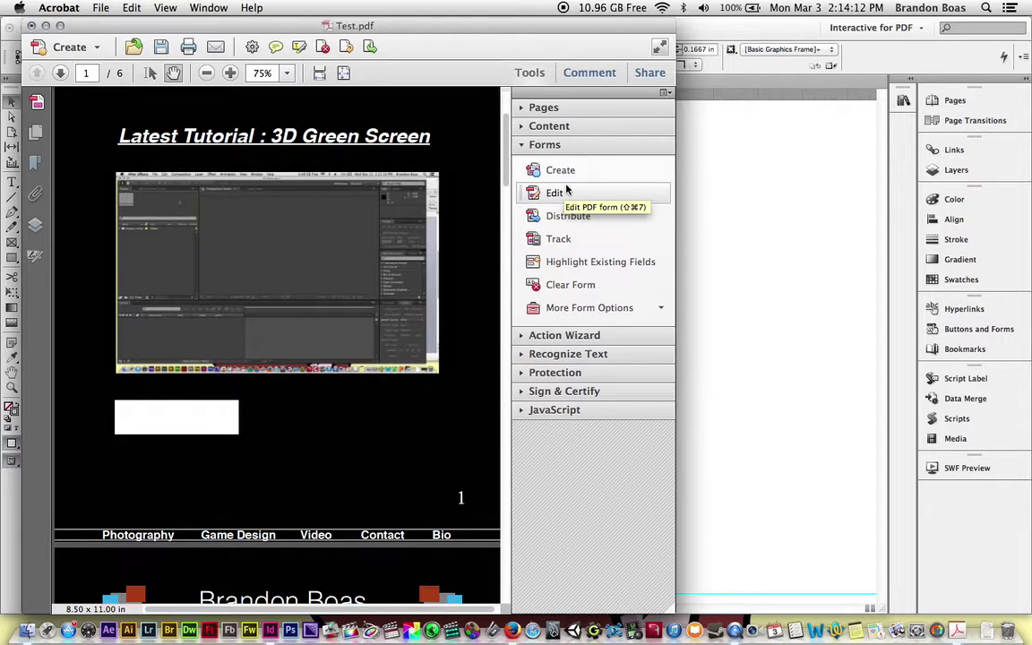
Add a small square button just right of the Search Term field and name it Submit.
left_click(523, 145)
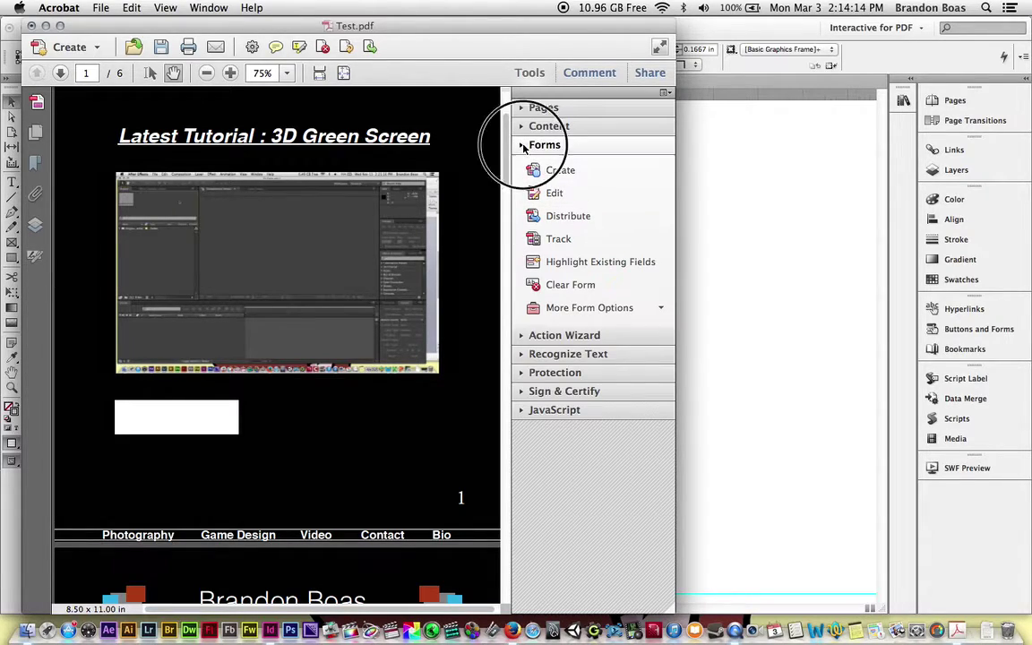
left_click(523, 127)
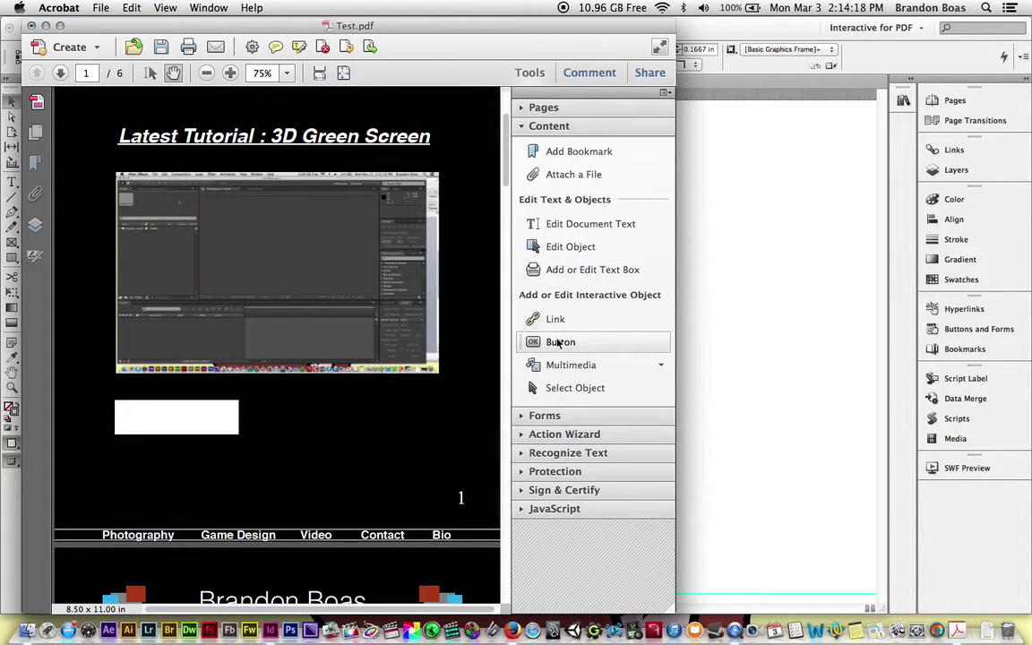
left_click(557, 344)
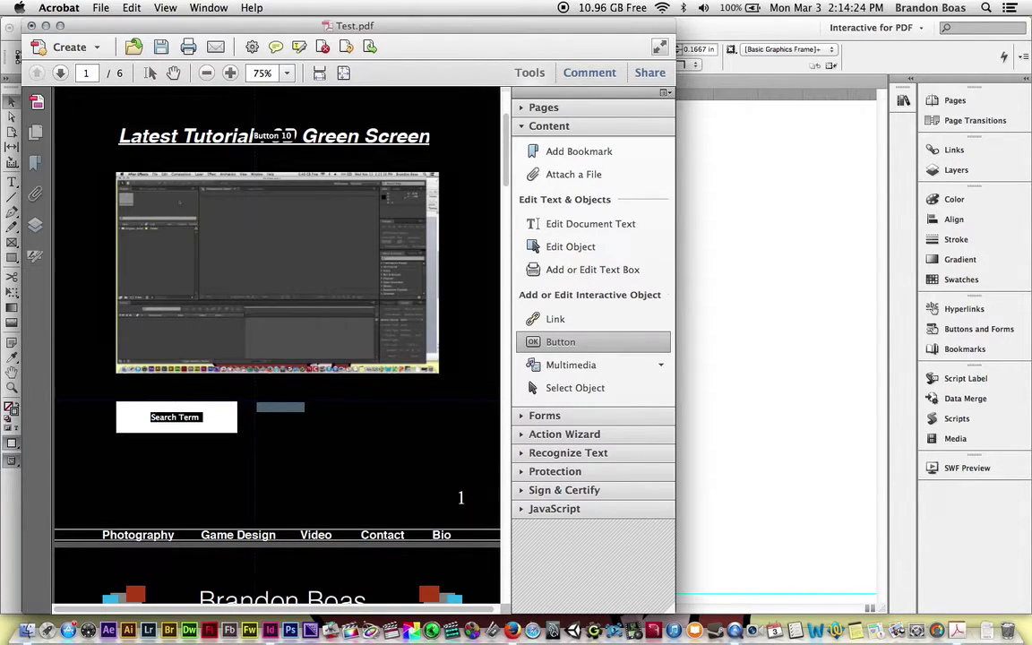
left_click_drag(256, 402, 288, 436)
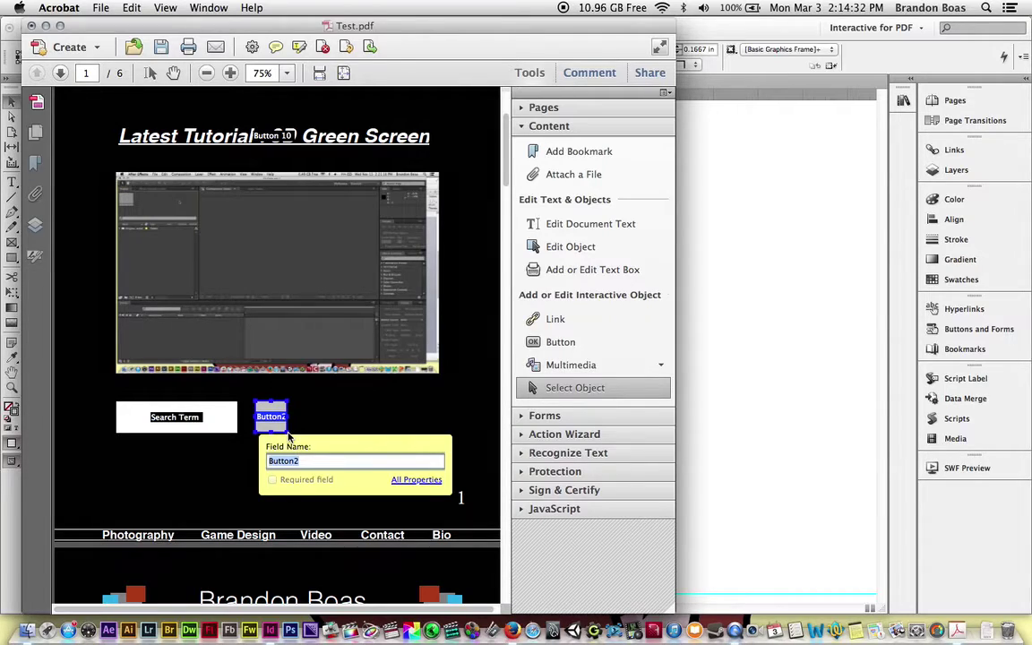
type("Submit")
Open the Submit button's full properties and add a Run a JavaScript action for the Mouse Up trigger.
left_click(409, 481)
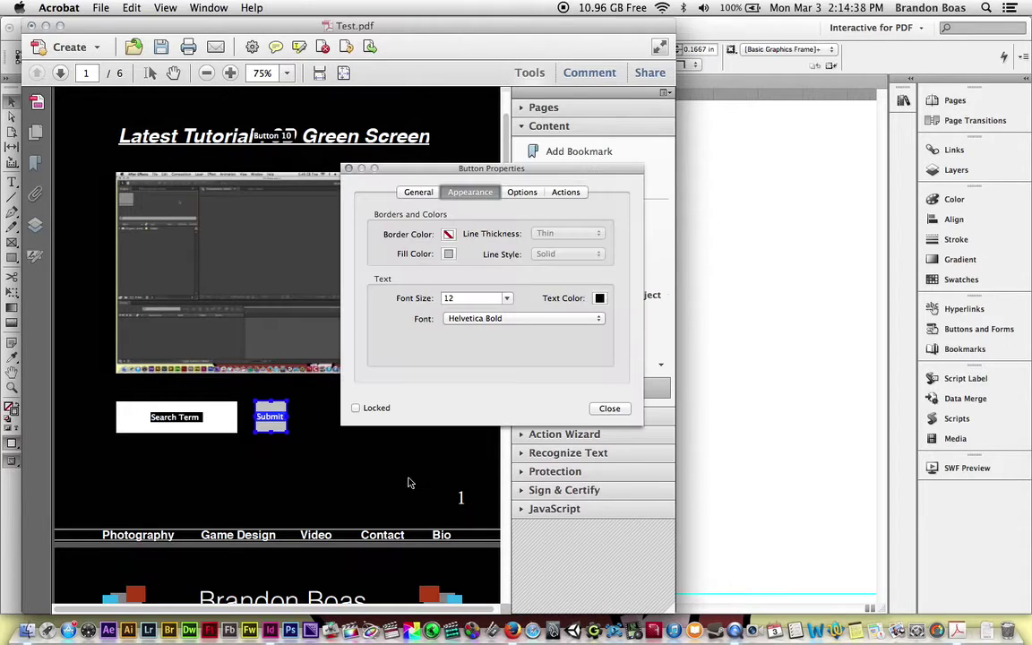
left_click(566, 193)
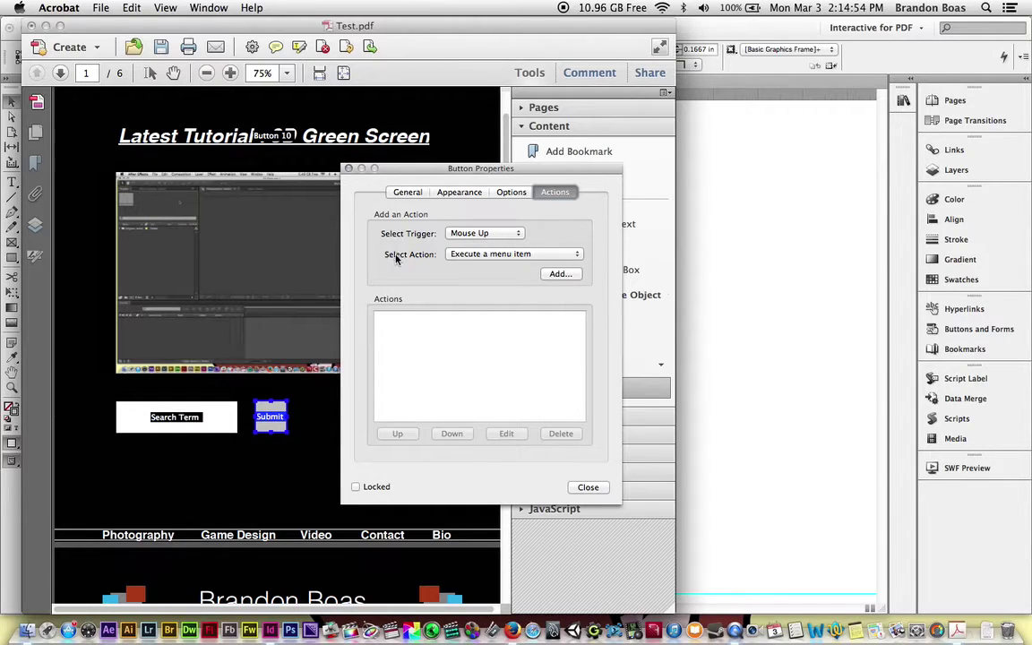
left_click(576, 256)
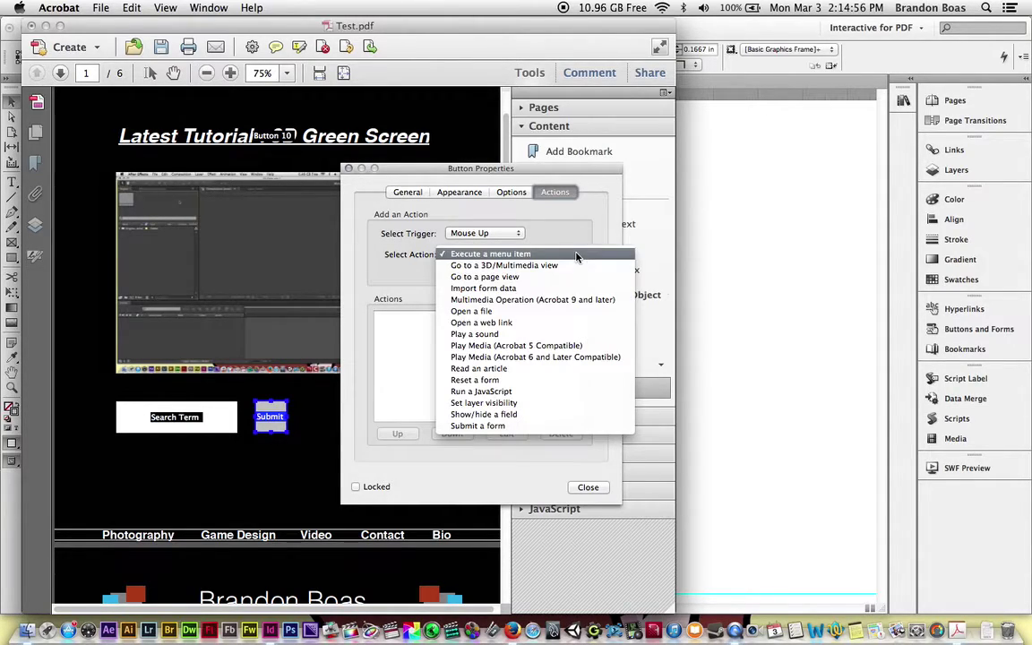
left_click(502, 394)
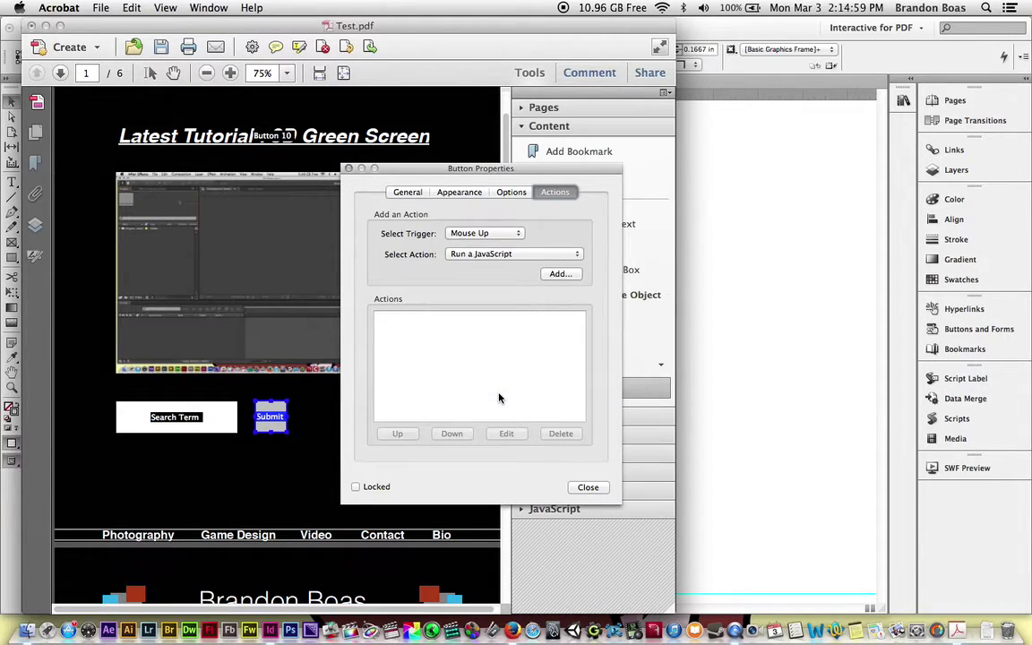
left_click(557, 275)
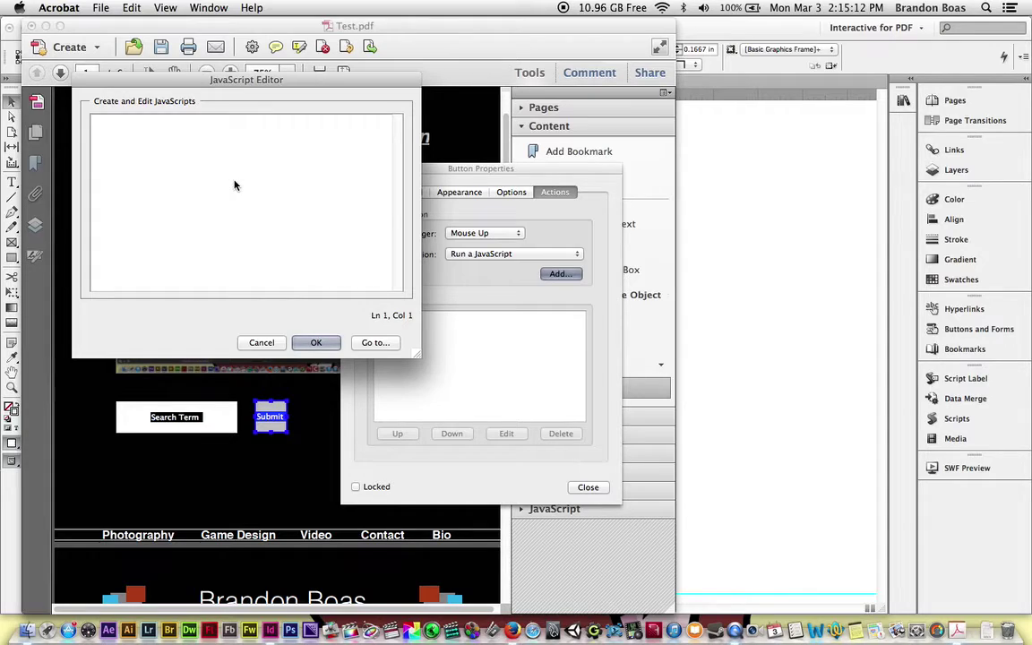
Enter the script var textToSearch = this.getField("Search Term").valueAsString; if (textToSearch!="") search.query(textToSearch, "ActiveDoc"); and accept it, closing the button properties.
type("var textToSearch = this.getField(\"Search Term\").valueAsString;  if (textToSearch!=\"\") search.query(textToSearch, \"ActiveDoc\");")
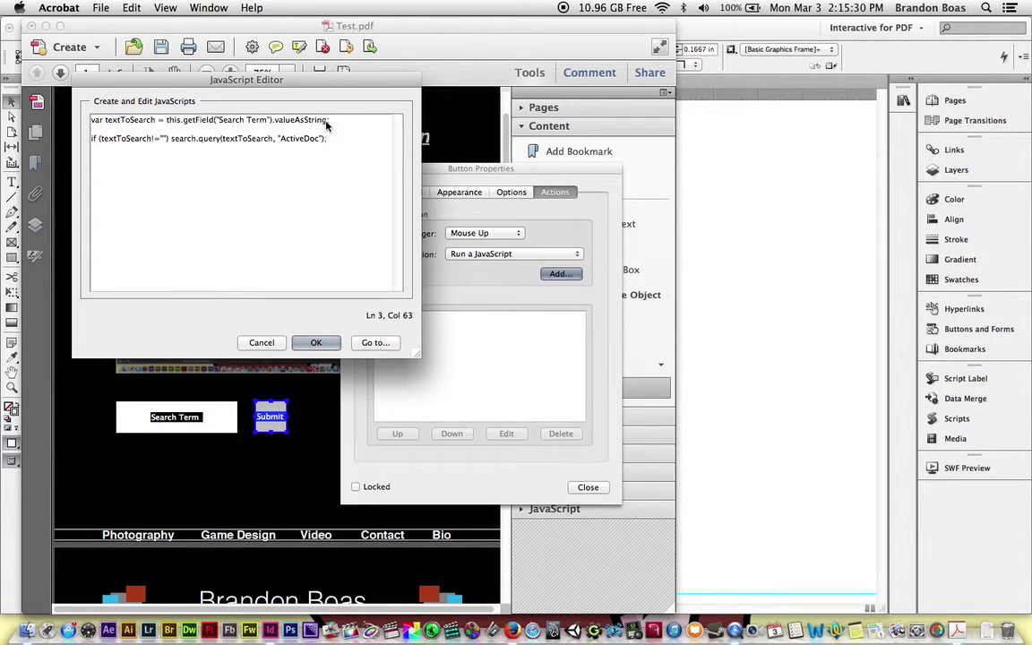
left_click_drag(218, 120, 263, 120)
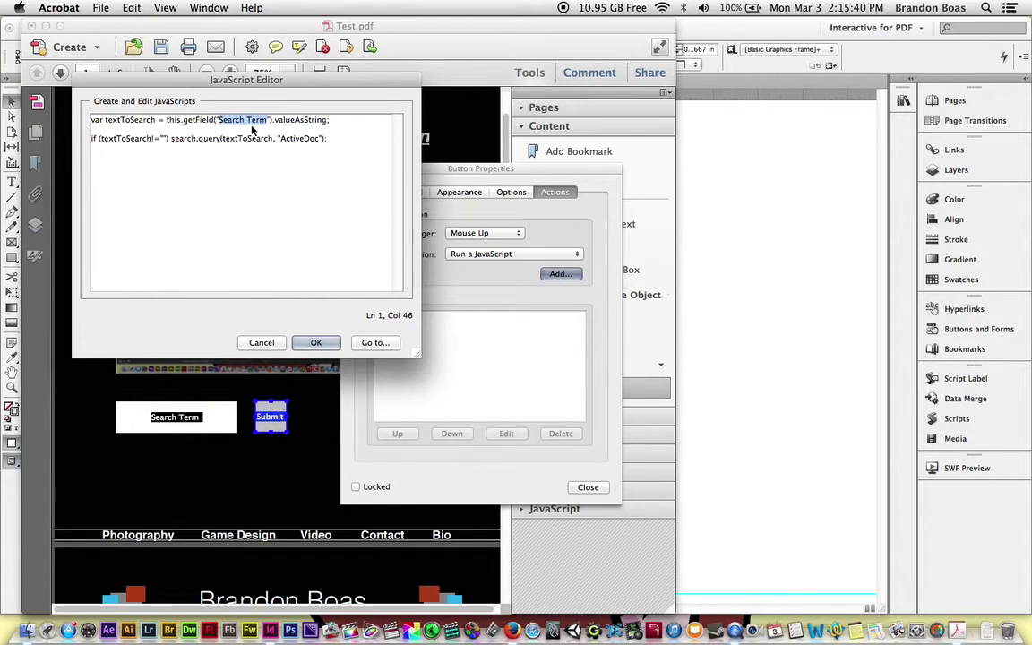
left_click(94, 142)
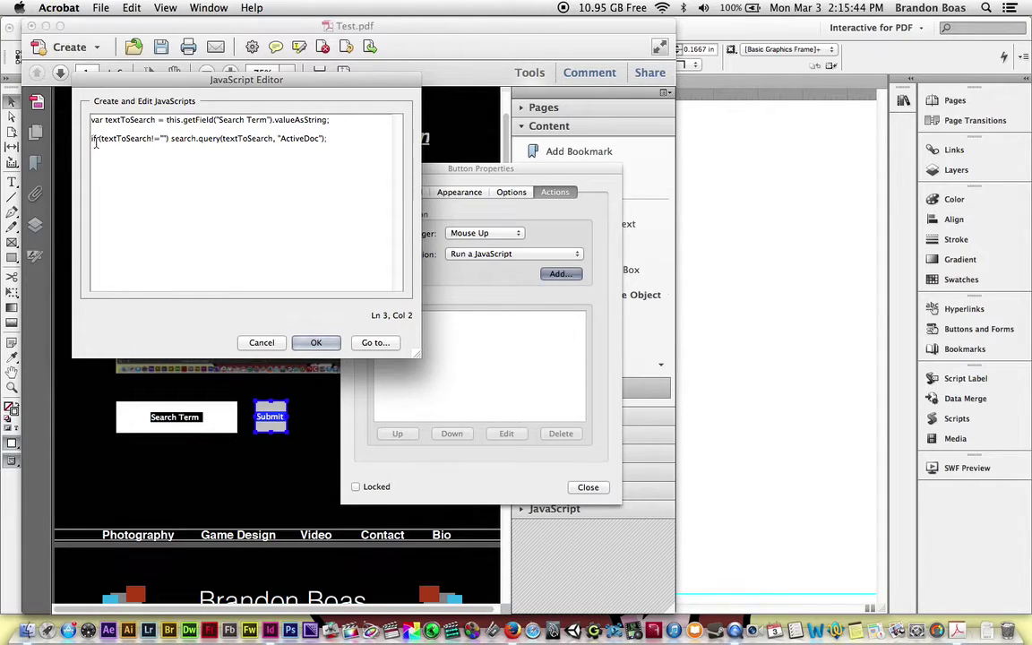
left_click(153, 140)
key("Right")
key("Right")
left_click(329, 138)
left_click(315, 341)
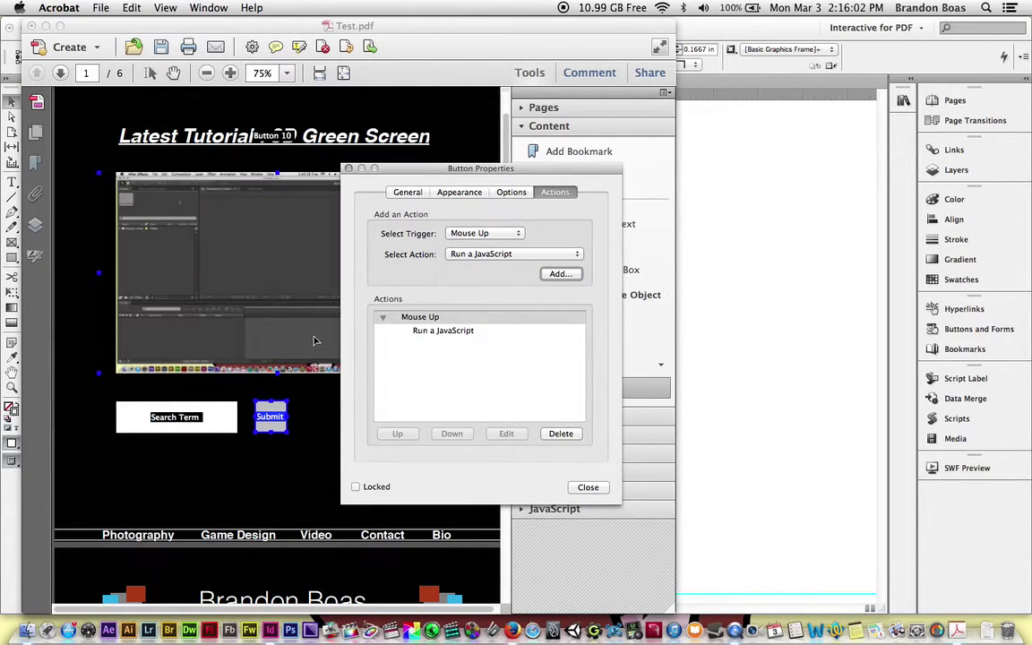
left_click(587, 488)
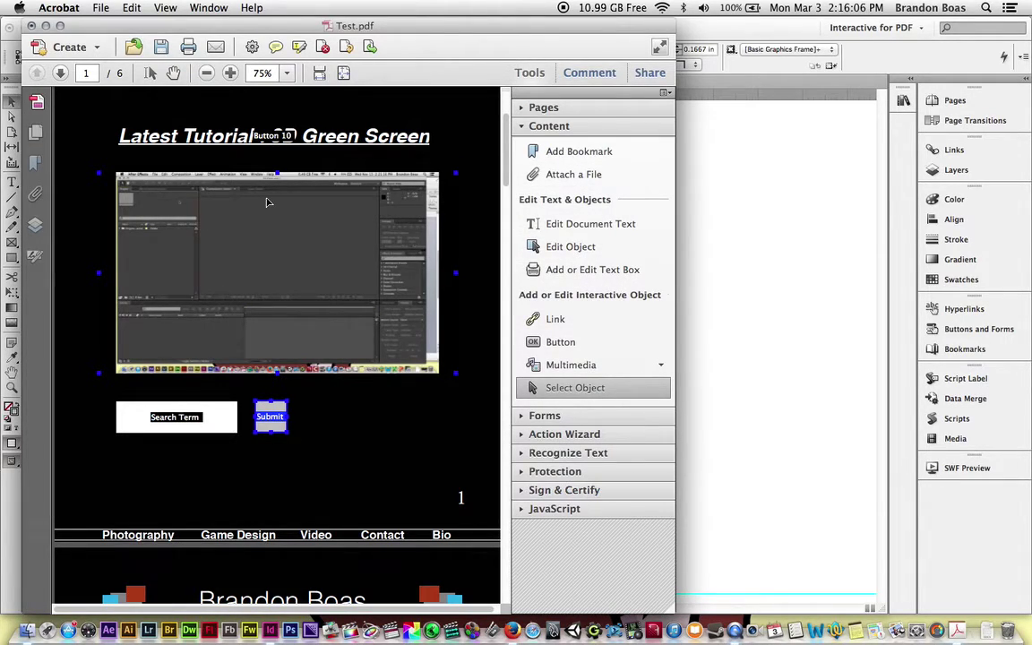
Collapse the Content tools, shift the document window aside, and switch to the Hand tool.
left_click(523, 128)
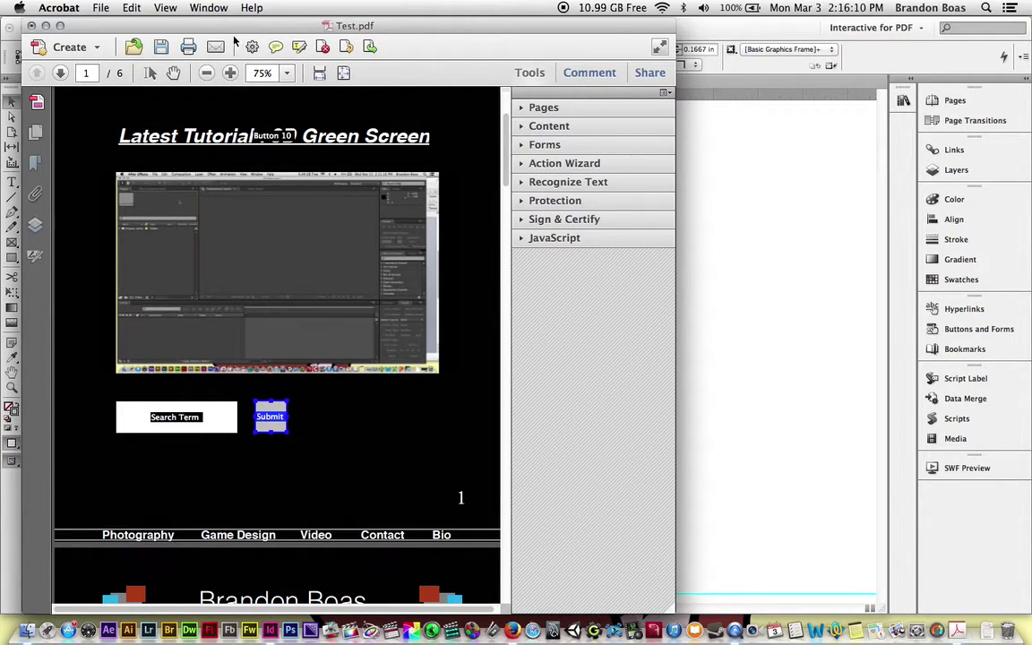
left_click_drag(239, 24, 425, 24)
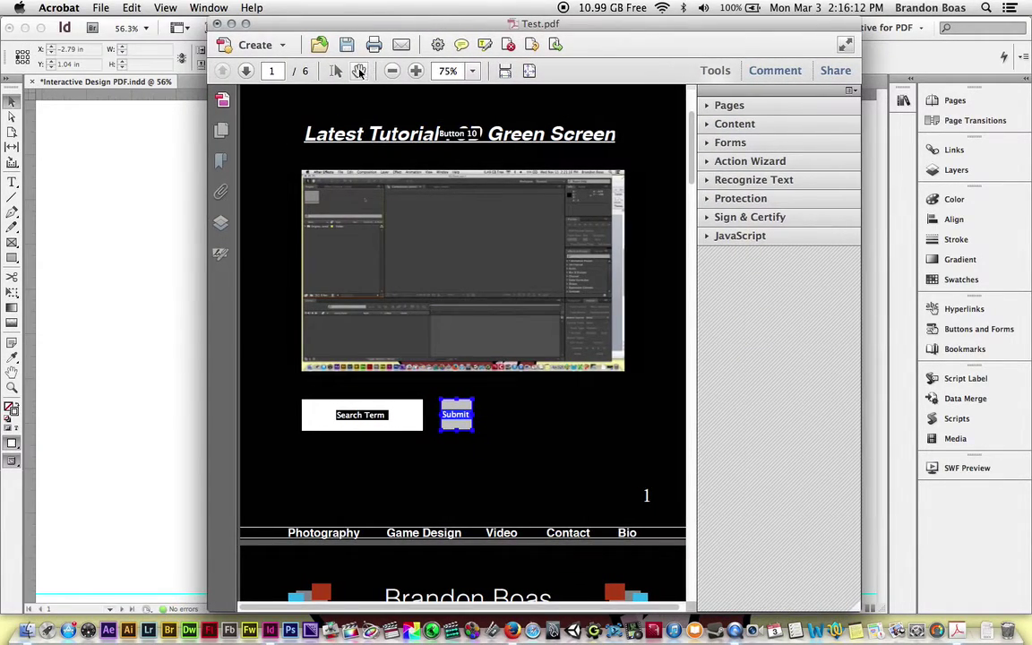
left_click(358, 71)
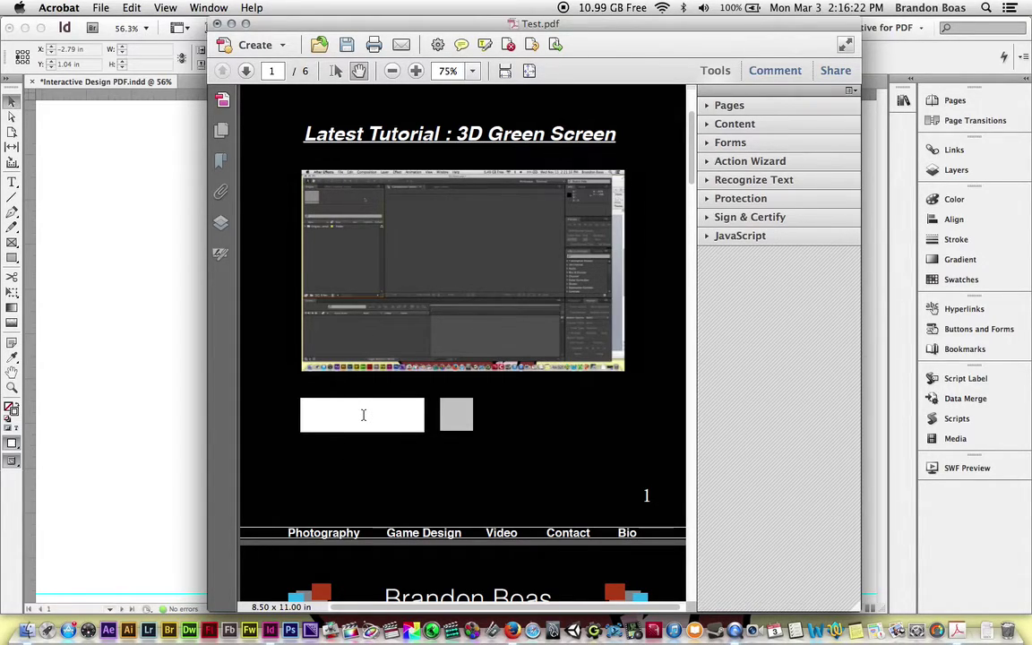
Test the search box by submitting the term 2 and visiting the listed matches in the document.
type("2")
left_click(457, 421)
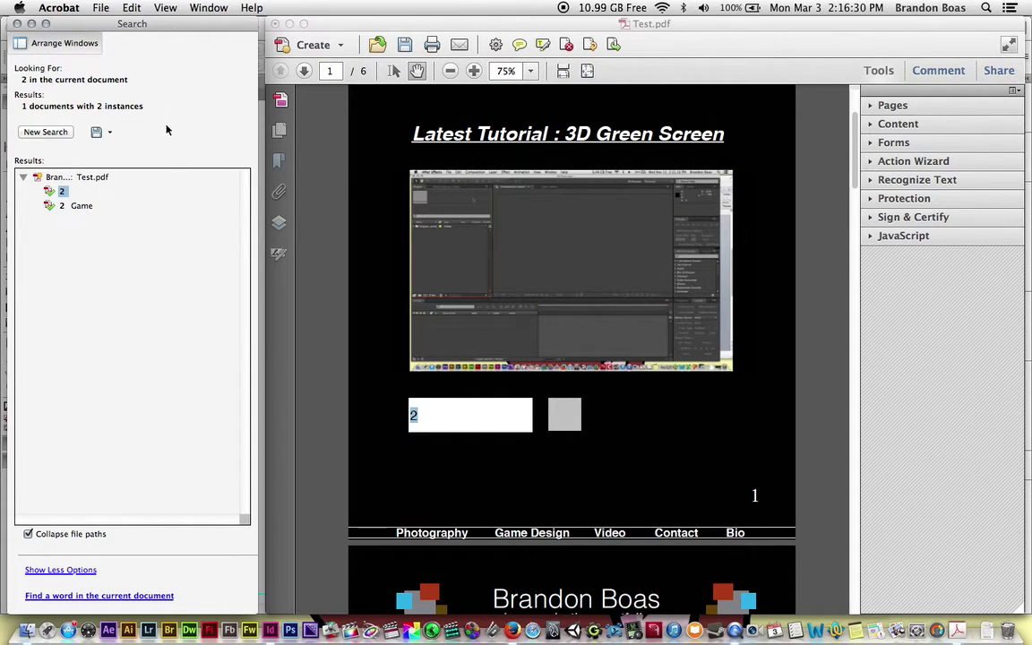
left_click(81, 206)
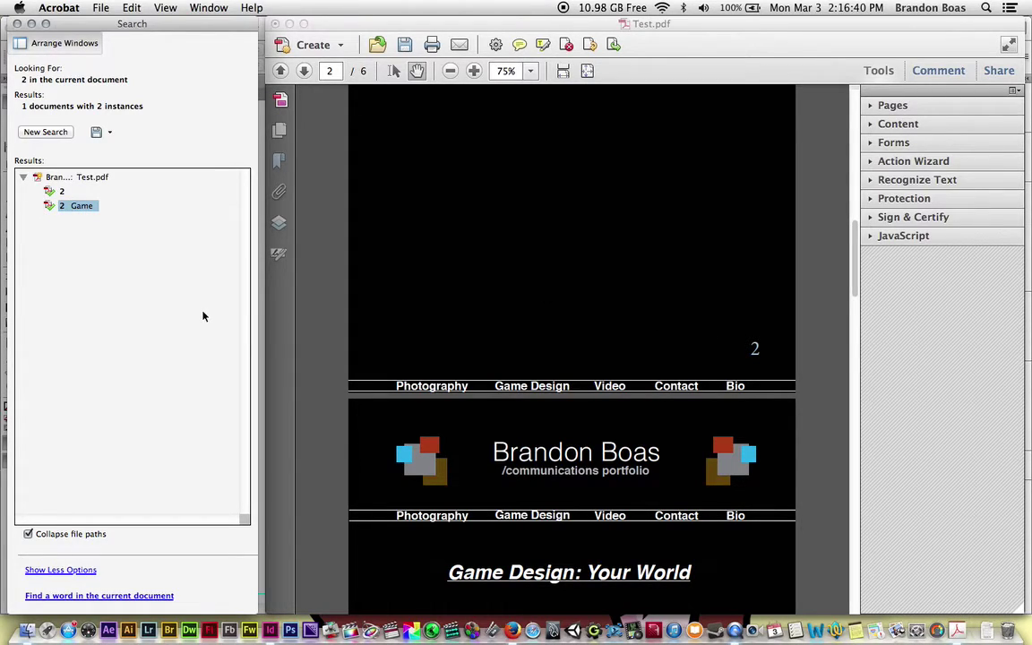
left_click(63, 192)
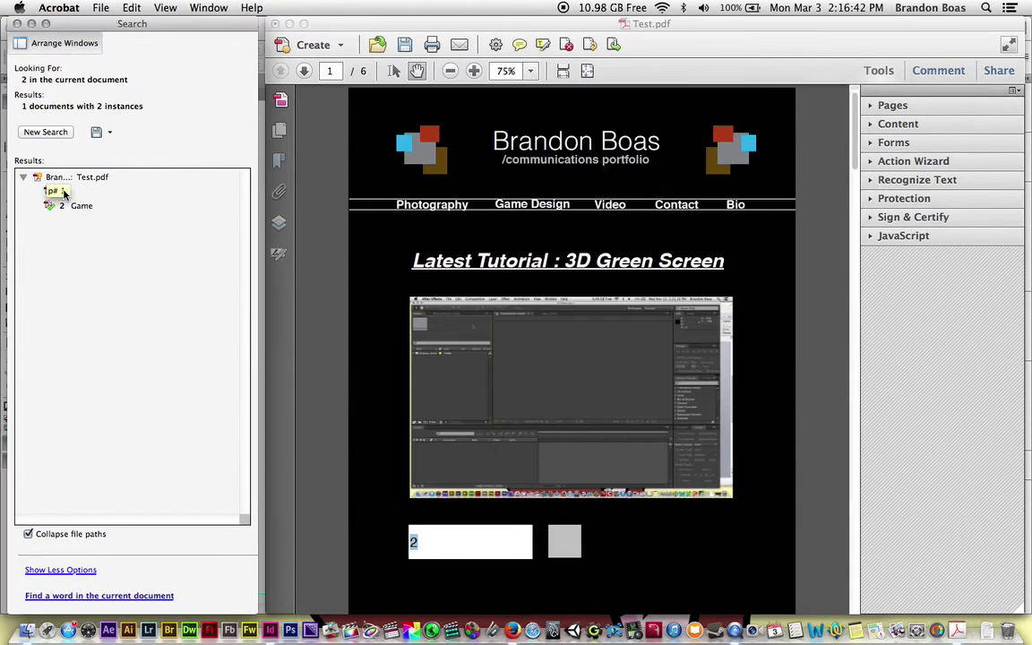
Replace the search term with Game Design and submit the search.
left_click(442, 547)
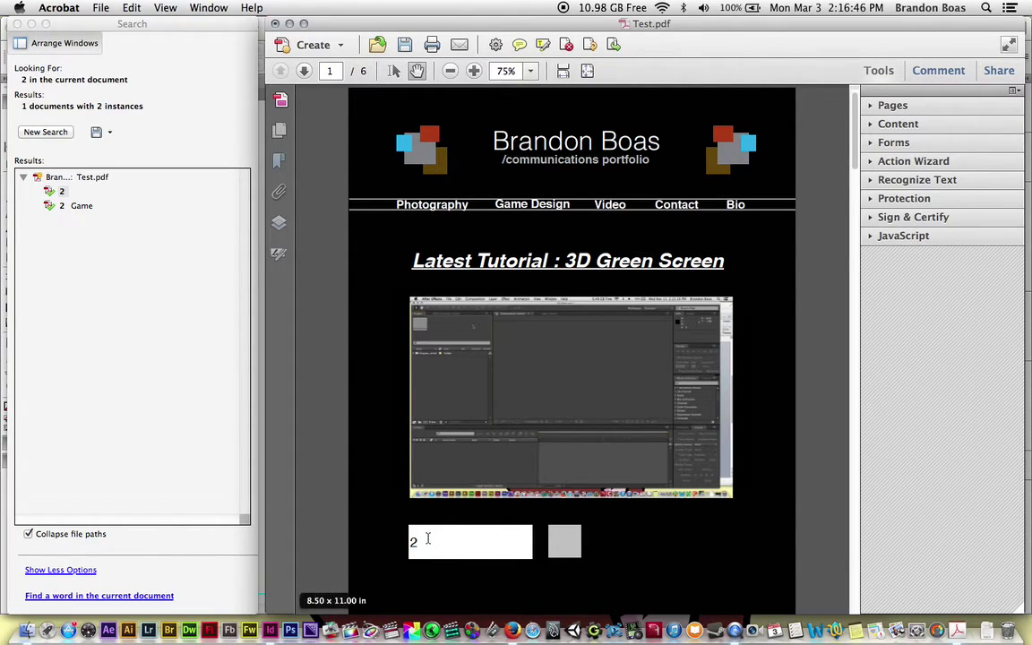
key("BackSpace")
type("Game Ds")
type("sign")
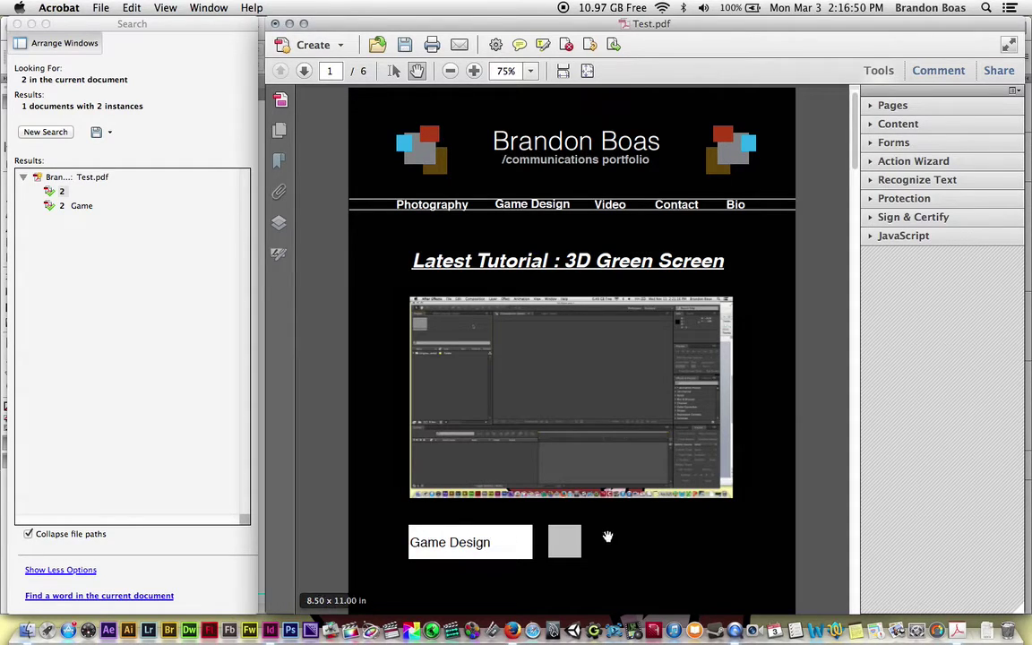
left_click(566, 543)
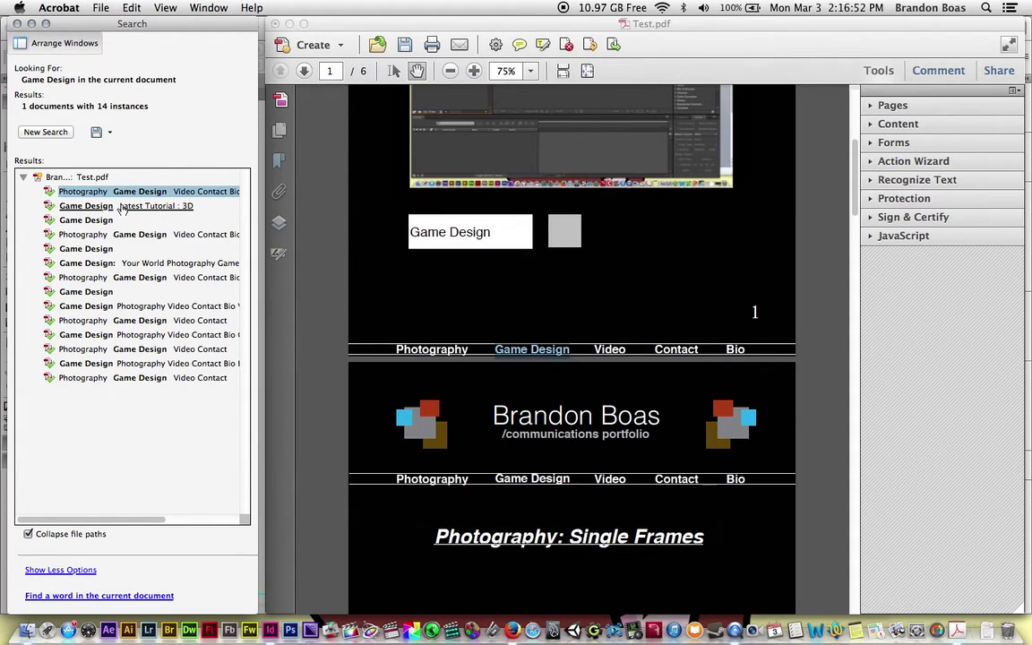
Step through the Game Design search results one after another to check which page each match leads to.
left_click(88, 206)
left_click(90, 221)
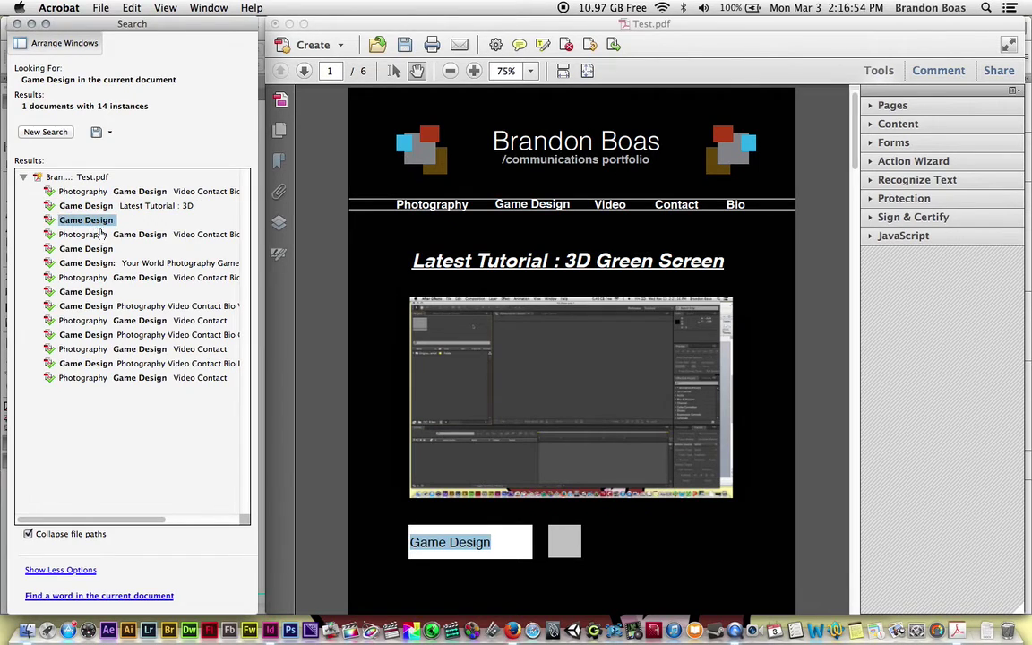
left_click(109, 236)
left_click(105, 248)
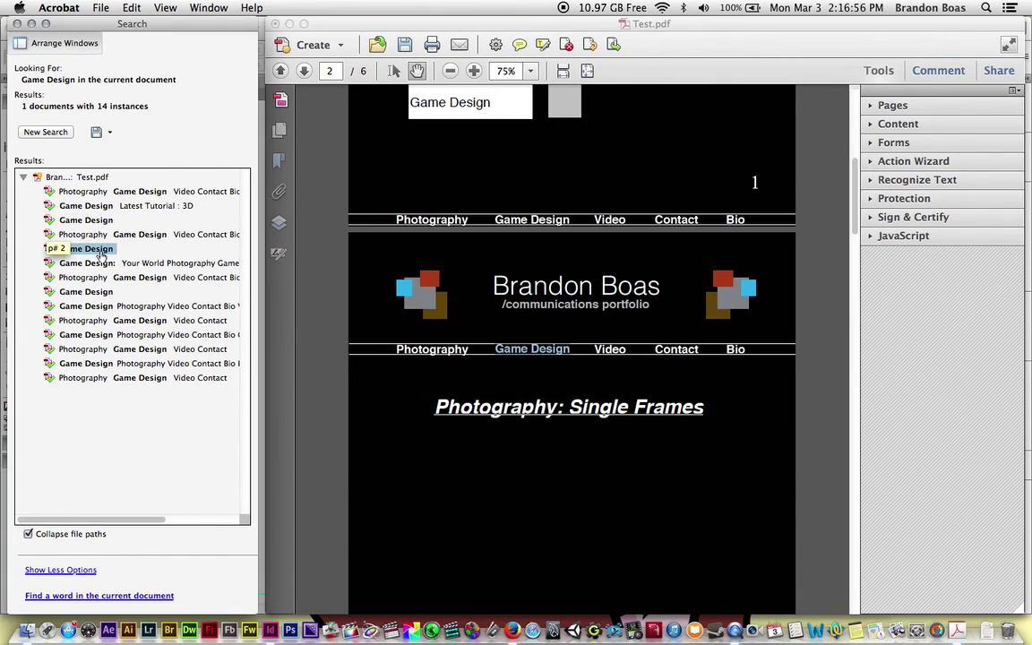
left_click(107, 265)
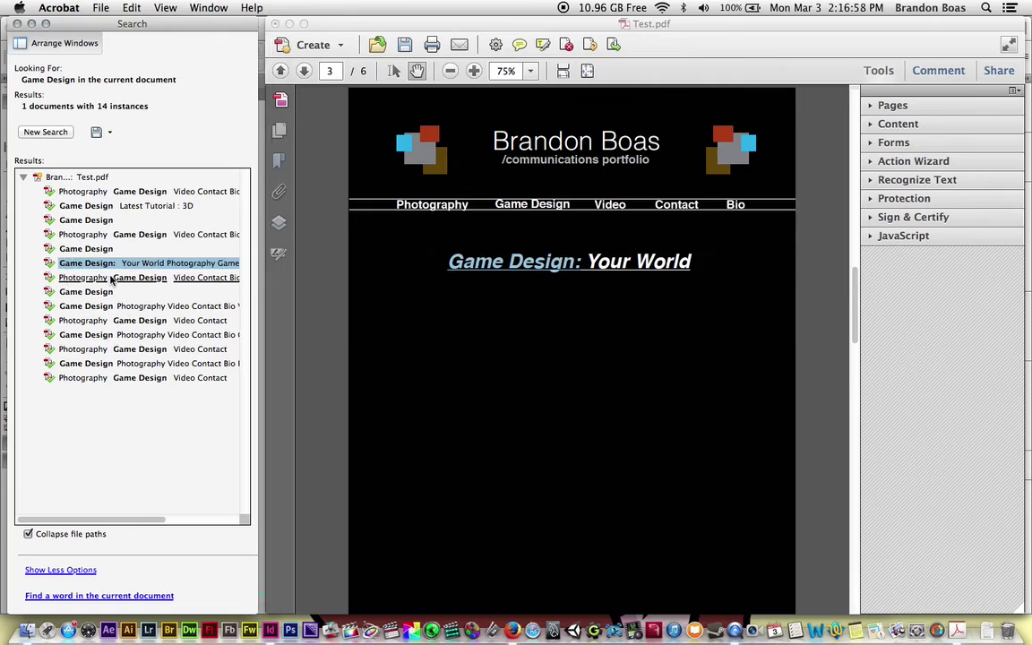
left_click(106, 278)
left_click(101, 294)
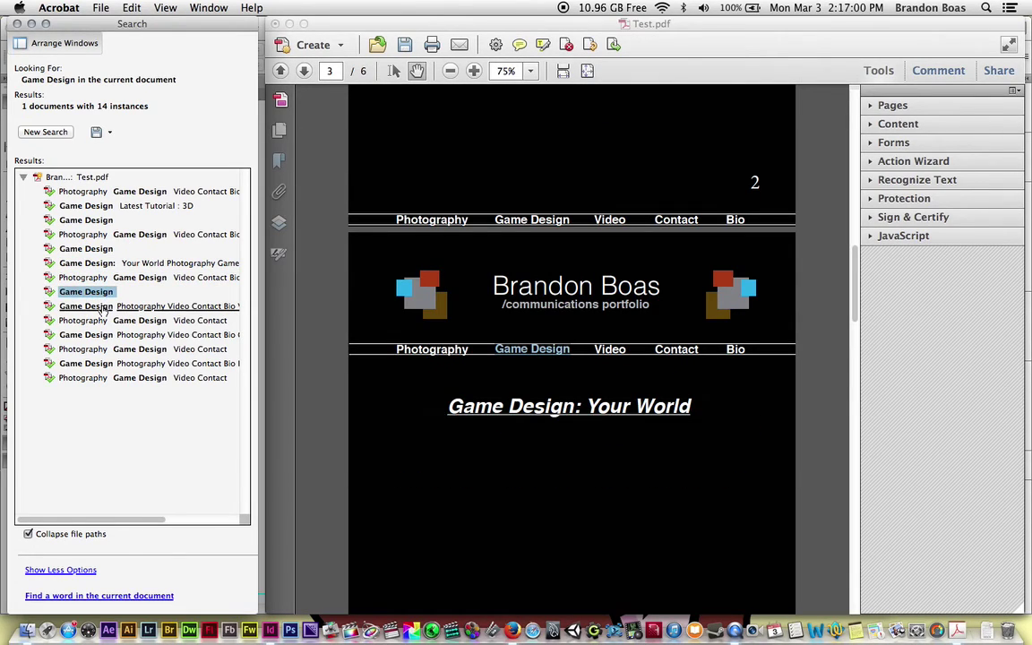
left_click(103, 306)
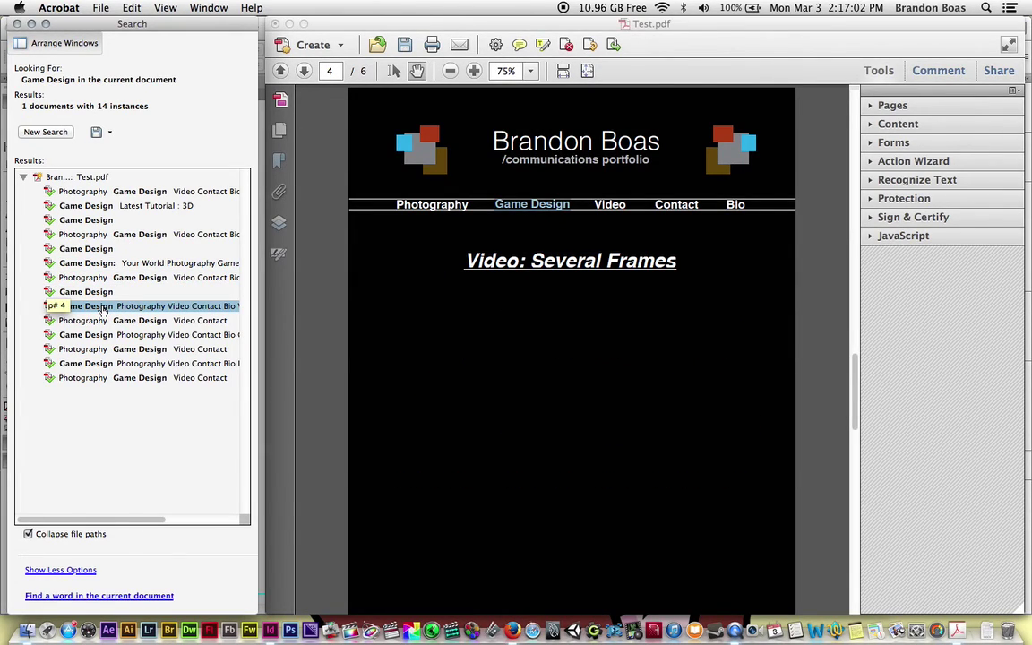